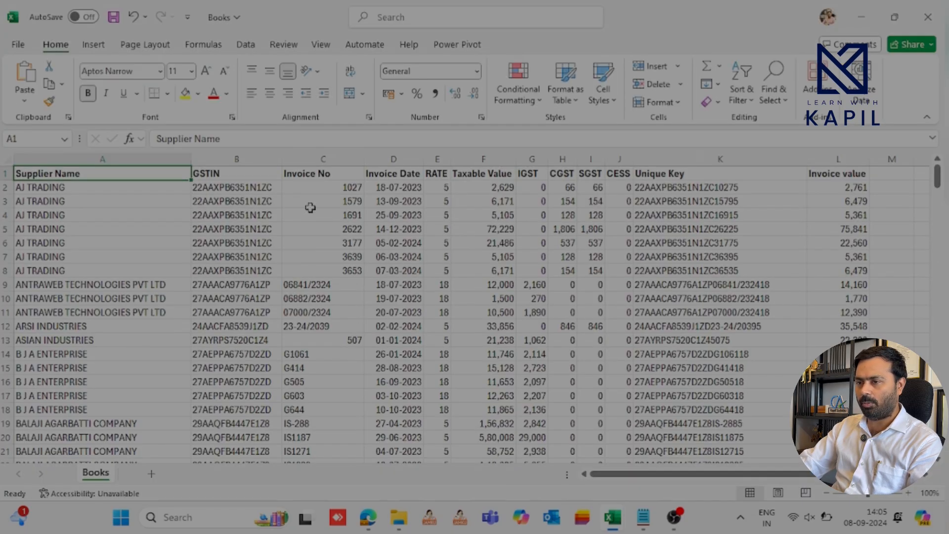
Step: Switch to the GST2A workbook and examine the extent of its invoice data and its column headings
key("alt+Tab")
key("alt+Tab")
key("alt+Tab")
key("alt+Tab")
key("alt+Tab")
key("alt+Tab")
key("alt+Tab")
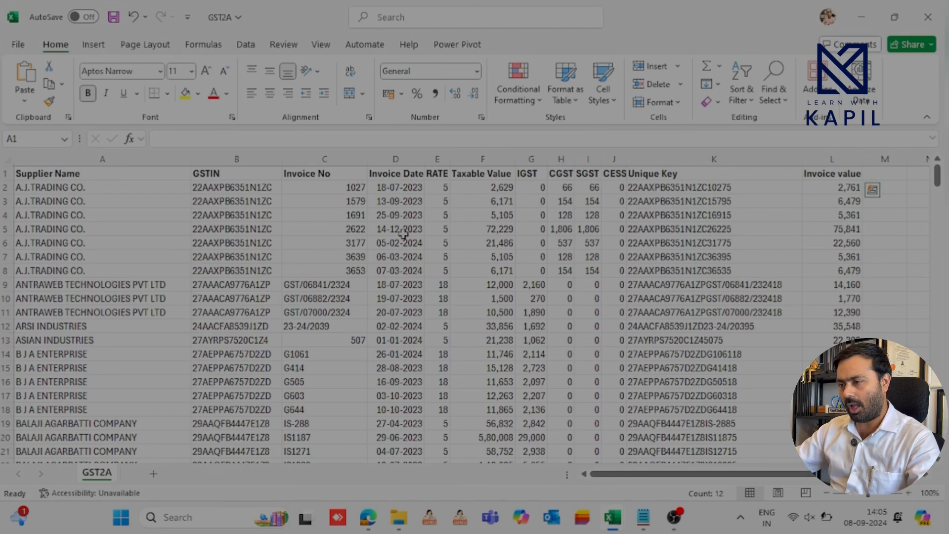
left_click(403, 233)
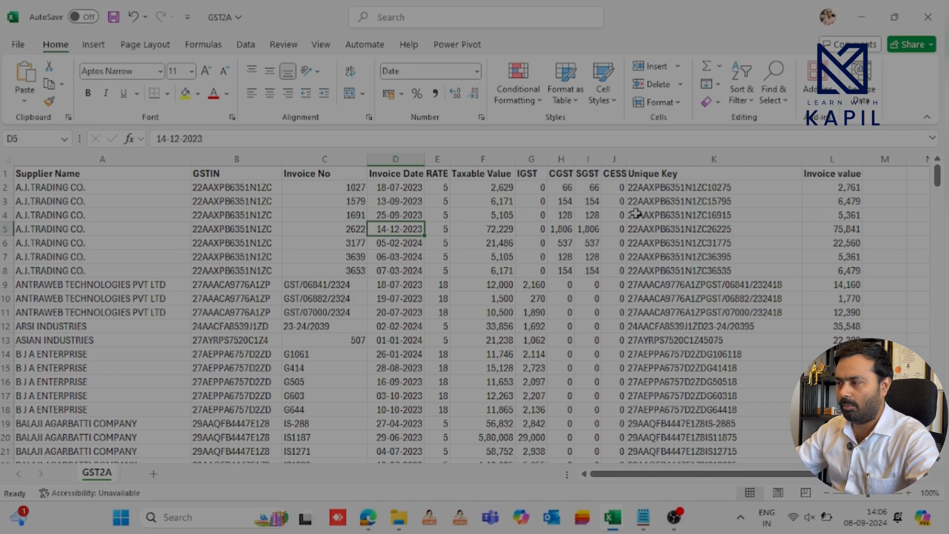
key("ctrl+Up")
key("ctrl+Left")
scroll(636, 213, "down", 6)
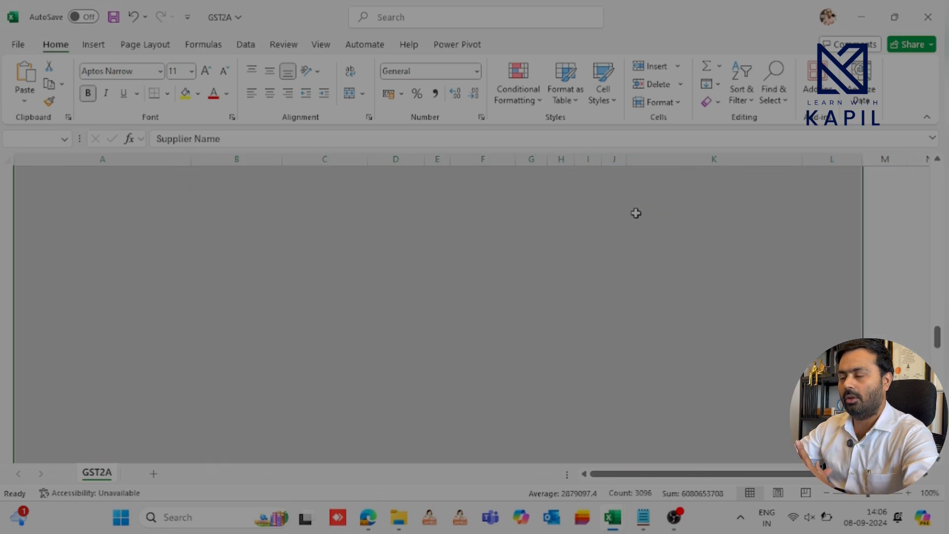
scroll(636, 214, "up", 6)
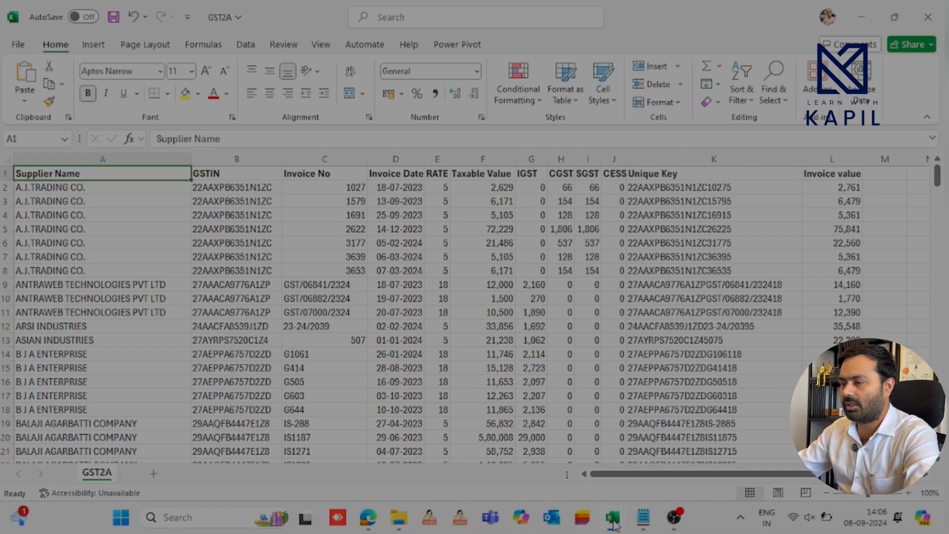
Step: Switch to the Books workbook and examine the GSTIN, Invoice No, RATE and Unique Key cells in row 2
mouse_move(613, 525)
left_click(514, 462)
left_click(592, 271)
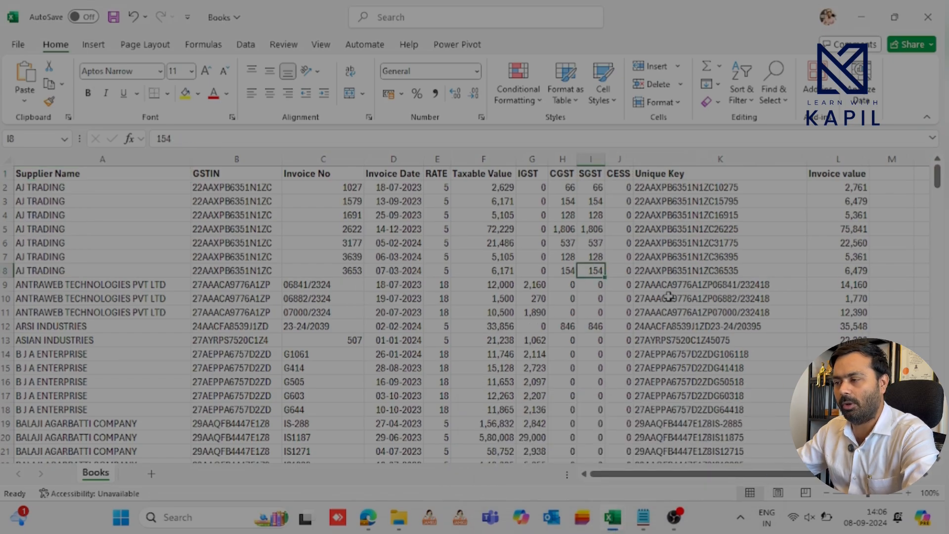
left_click(337, 190)
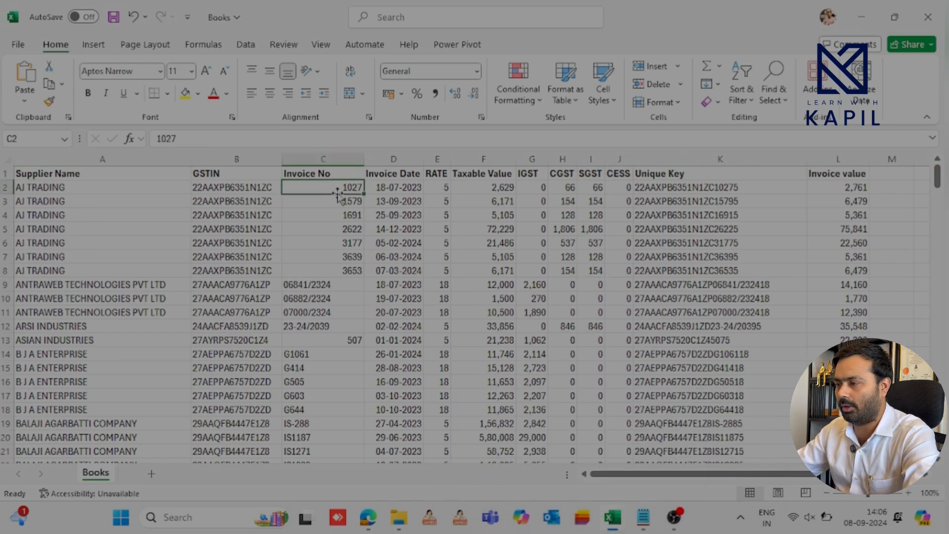
left_click(434, 188)
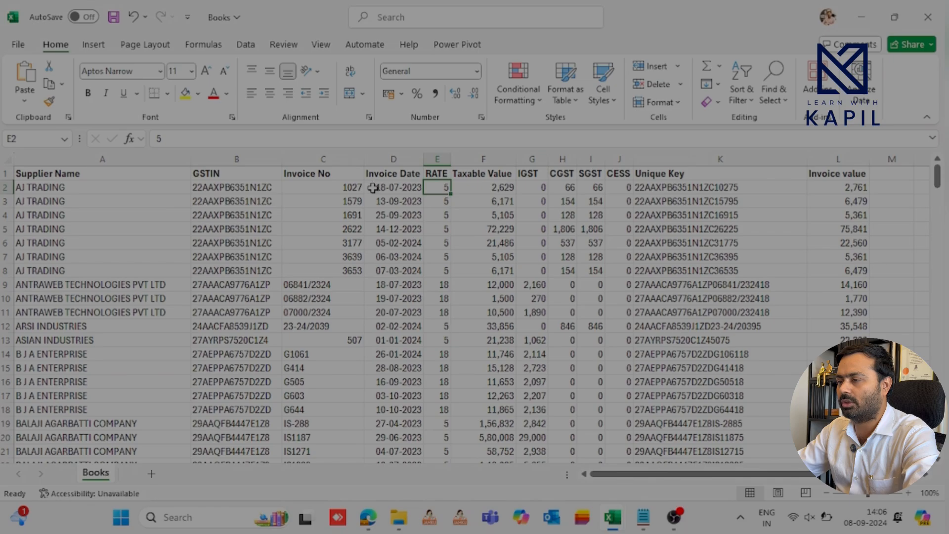
left_click(324, 187)
left_click(451, 188)
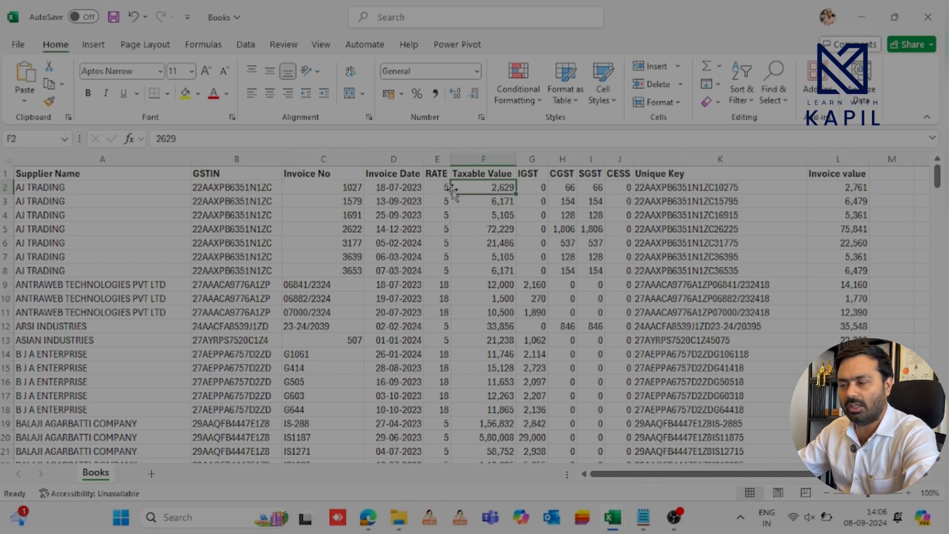
left_click(444, 188)
left_click(278, 188)
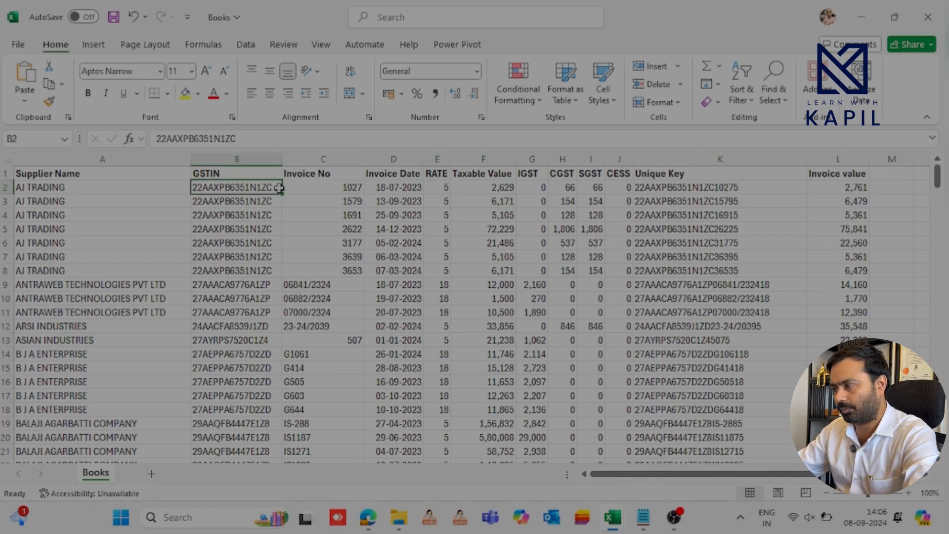
left_click(675, 189)
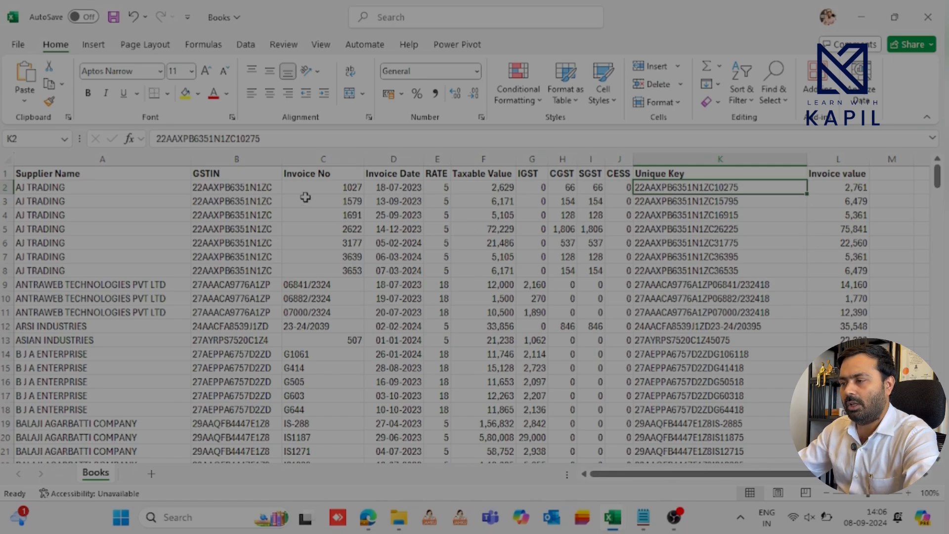
left_click(330, 190)
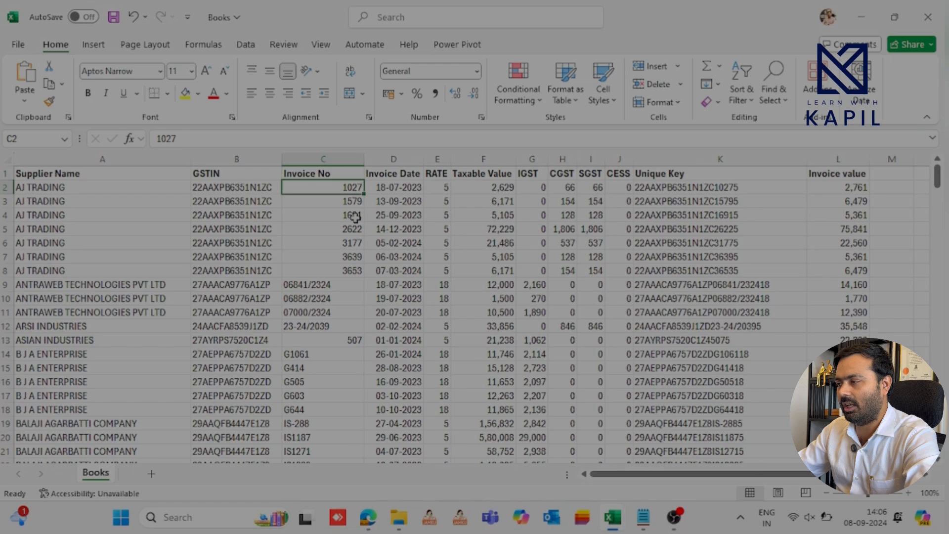
left_click(675, 188)
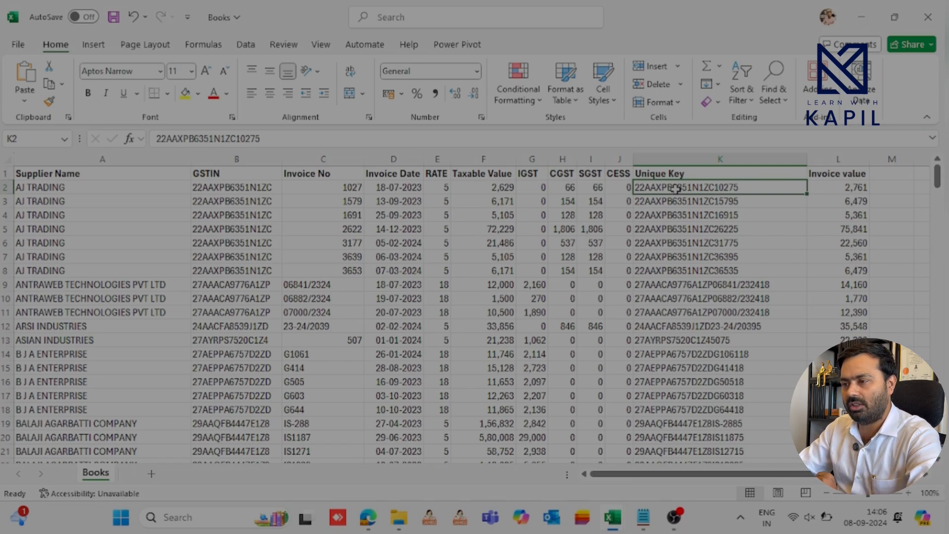
Step: Enter the formula =+B2&C2&E2 in cell O2 to combine GSTIN, invoice number and rate, and clear the cell
key("Left")
key("Left")
key("Left")
key("Left")
key("Left")
key("Left")
key("Left")
key("Left")
key("Left")
key("Right")
key("Right")
key("Right")
key("Right")
key("Right")
key("Right")
key("Right")
key("Right")
key("Right")
key("Right")
key("Right")
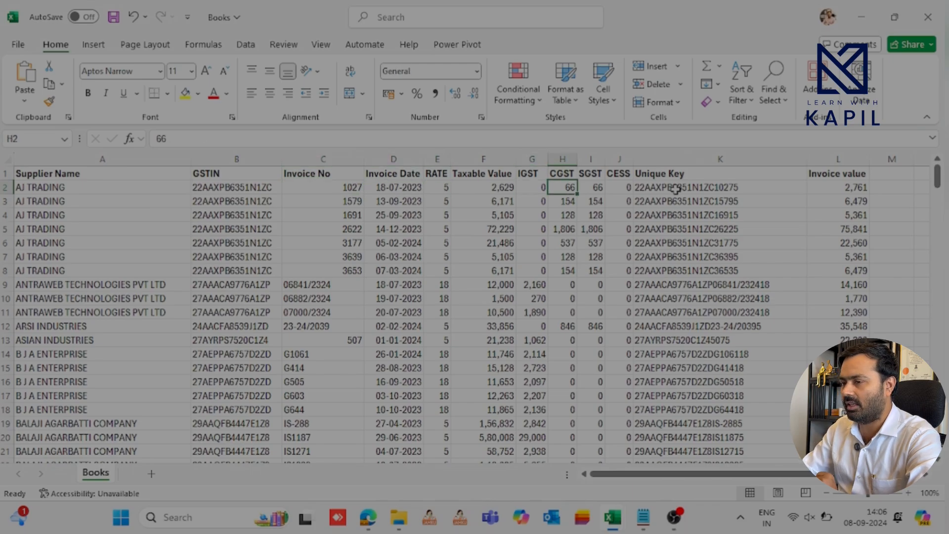
key("Right")
key("Right")
type("+")
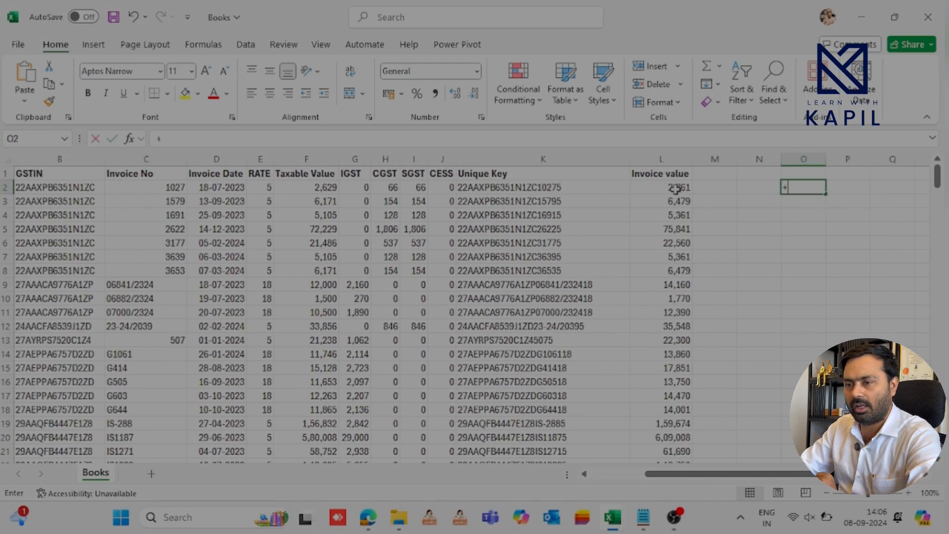
key("Left")
key("Left")
key("Left")
key("Left")
key("Left")
key("Left")
key("Left")
key("Left")
key("Left")
key("Left")
key("Left")
key("Left")
key("Left")
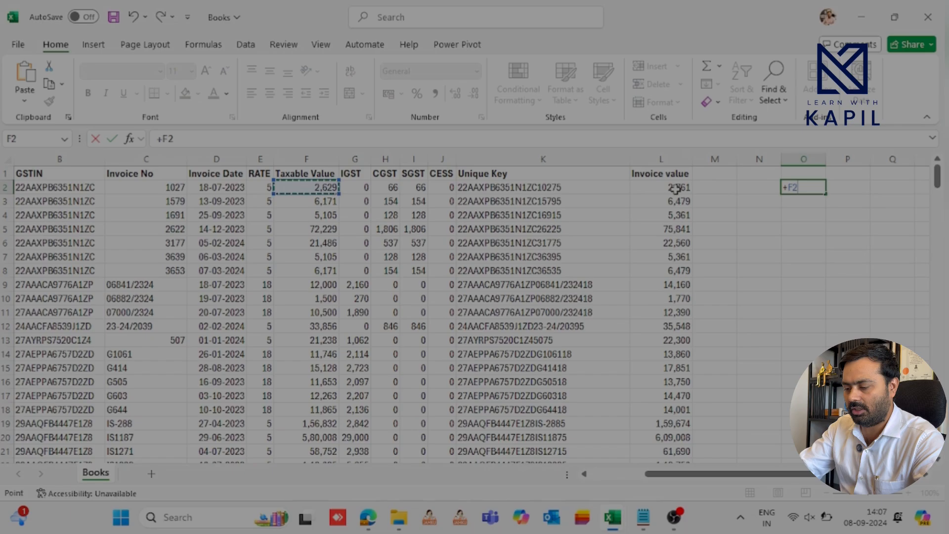
type("&")
key("Left")
key("Left")
key("Left")
key("Left")
key("Left")
key("Left")
key("Left")
key("Left")
key("Left")
key("Left")
key("Left")
key("Left")
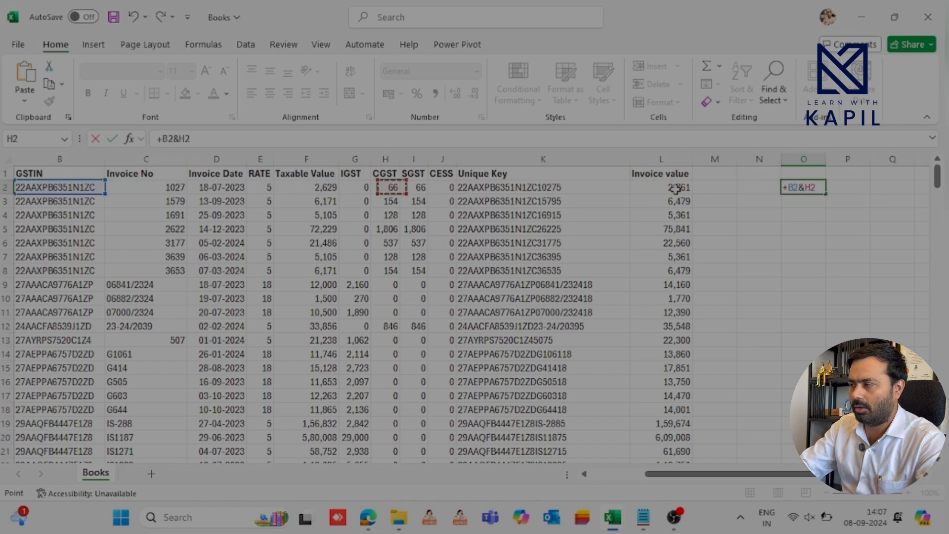
type("&")
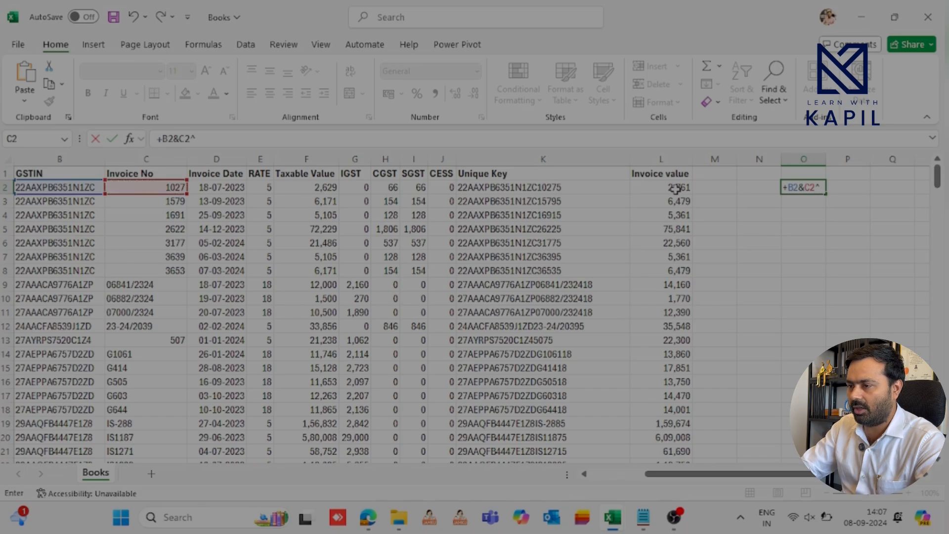
key("Left")
key("Left")
key("Left")
key("Left")
key("Left")
key("Left")
key("Left")
key("Left")
key("Left")
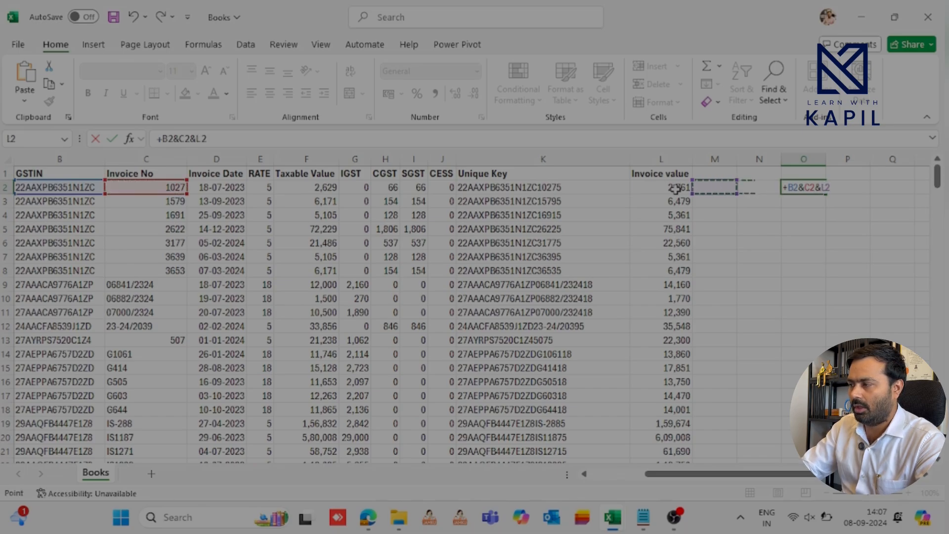
key("Left")
key("ctrl+Return")
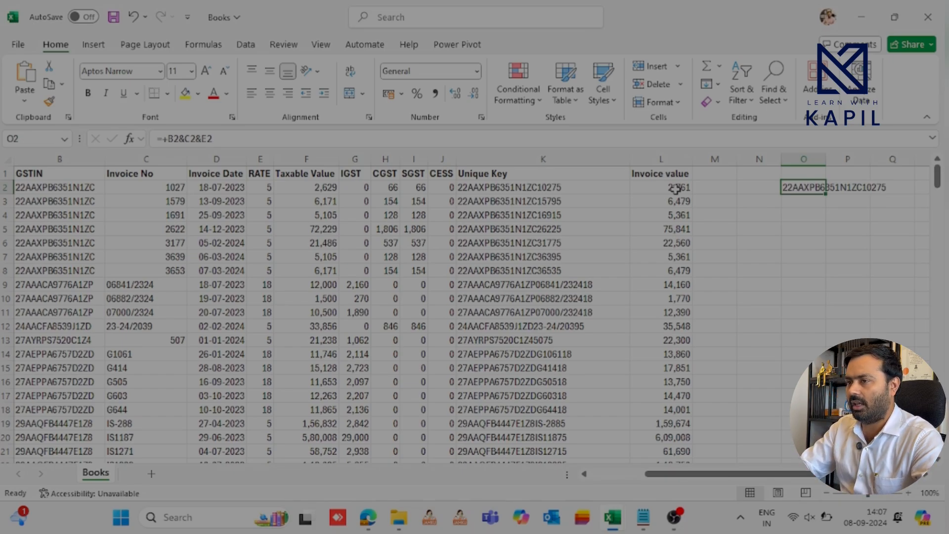
key("Delete")
Step: Switch to the GST2A workbook and check the invoice number, rate and tax cells in row 2
key("alt+Tab")
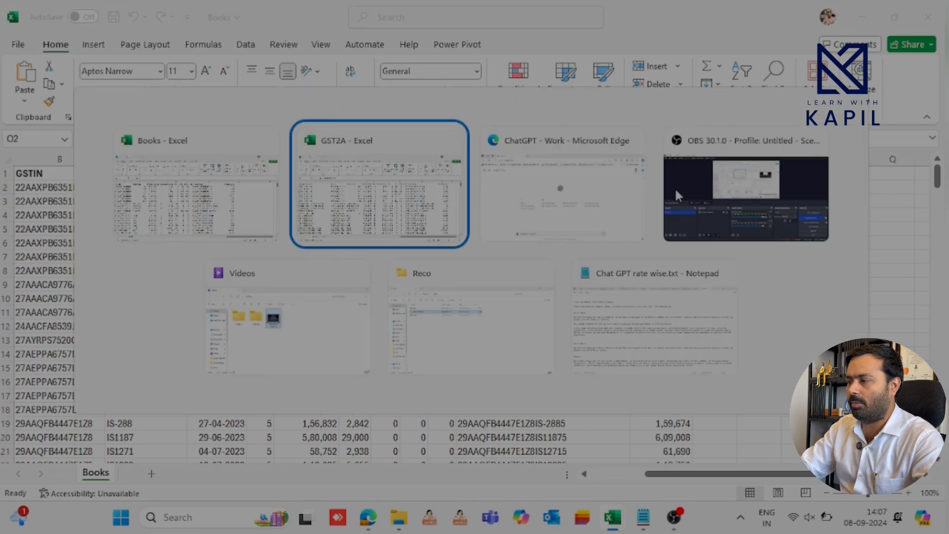
key("Right")
key("Right")
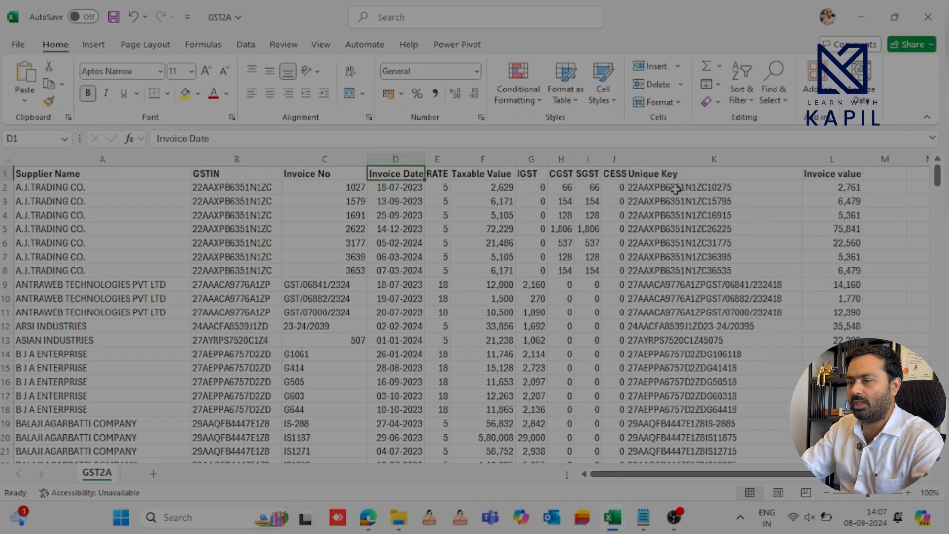
key("Right")
key("Right")
key("Right")
key("Down")
key("Left")
key("Left")
key("Left")
key("Left")
key("Left")
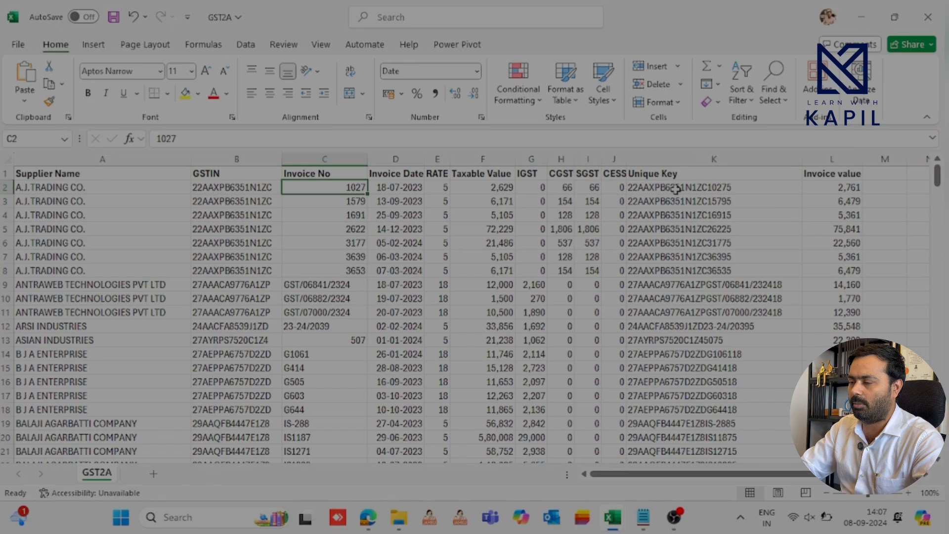
key("Right")
key("Right")
key("Right")
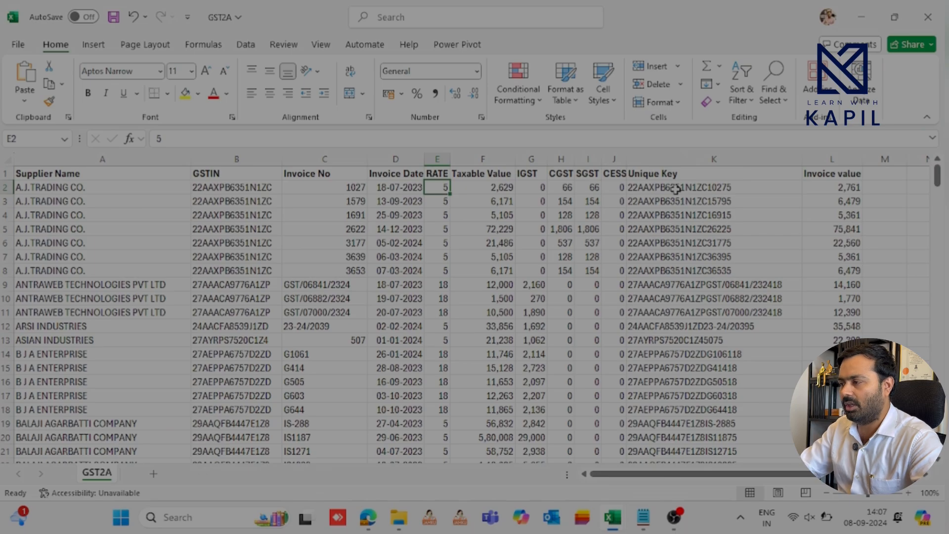
key("Right")
key("Right")
key("Right")
key("Right")
key("Right")
key("Right")
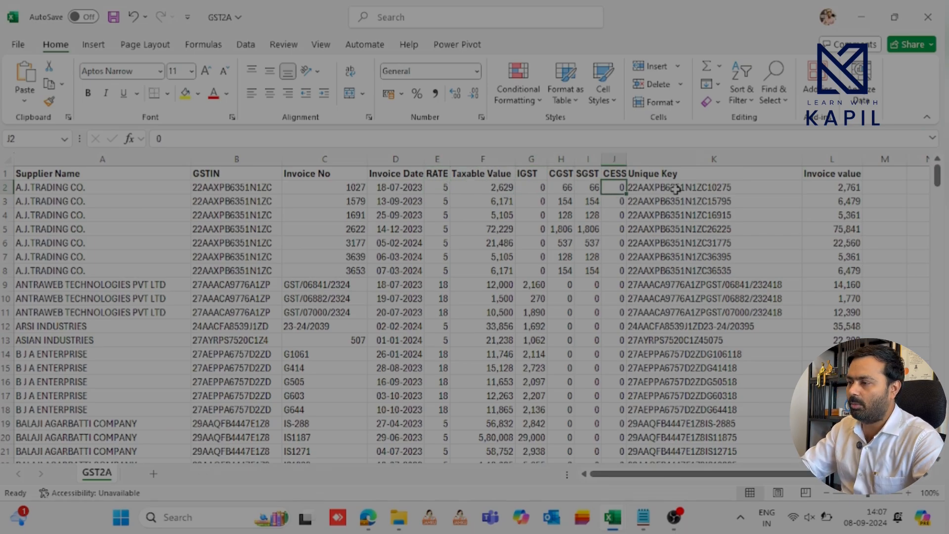
key("Left")
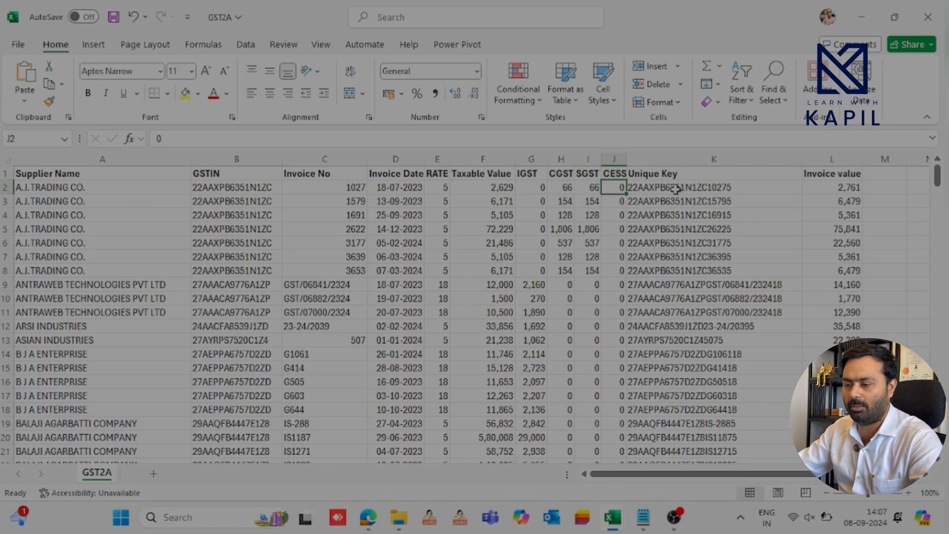
Step: Switch to ChatGPT in Microsoft Edge and place the cursor in the message field
key("alt+Tab")
key("alt+Tab")
left_click(287, 454)
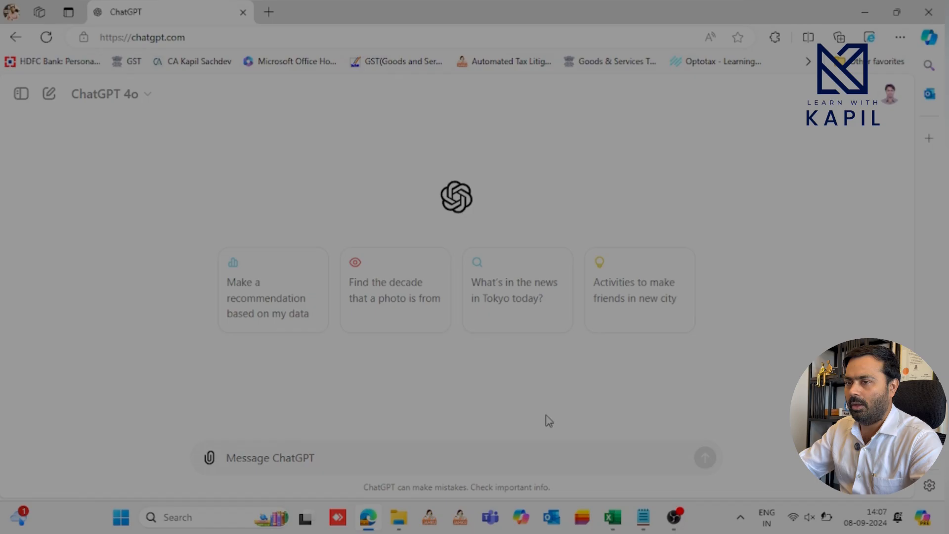
Step: Switch to the prompt file in Notepad and copy the line "i have two datasets you'd like to compare."
left_click(643, 517)
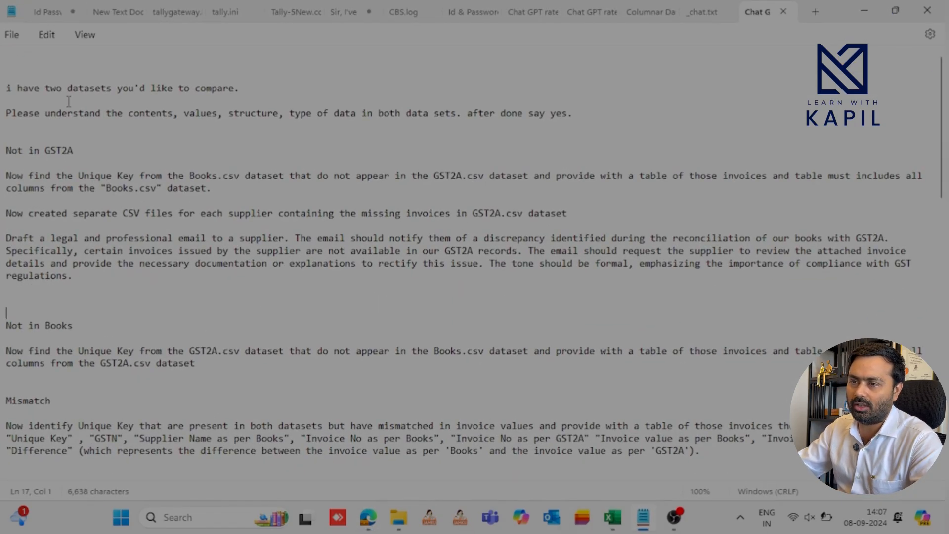
left_click(7, 88)
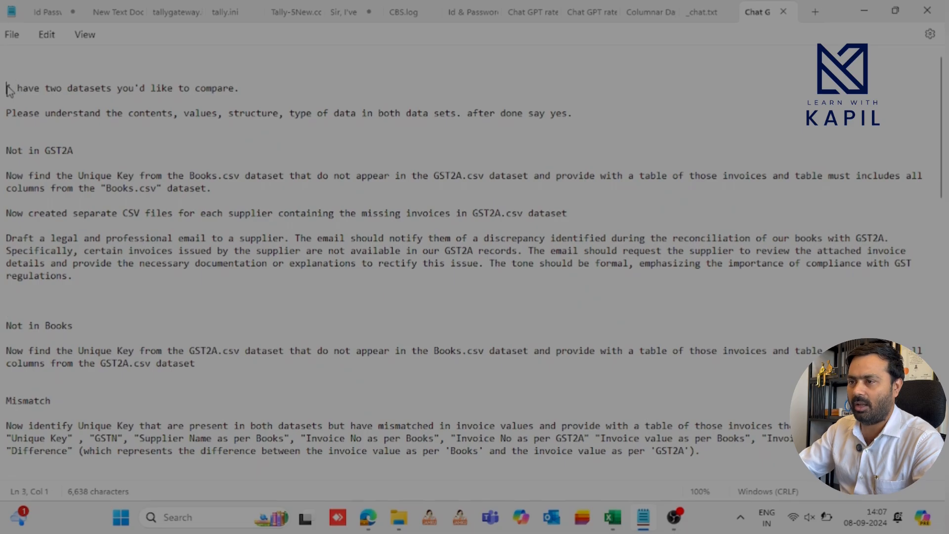
key("shift+Right")
key("shift+Right")
key("shift+Right")
key("shift+Right")
key("shift+Right")
key("shift+Right")
key("shift+Right")
key("shift+Right")
key("shift+Right")
key("shift+Right")
key("shift+Right")
key("shift+Right")
key("shift+Right")
key("shift+Right")
key("shift+Right")
key("shift+Right")
key("shift+Right")
key("shift+Right")
key("shift+Right")
key("shift+Right")
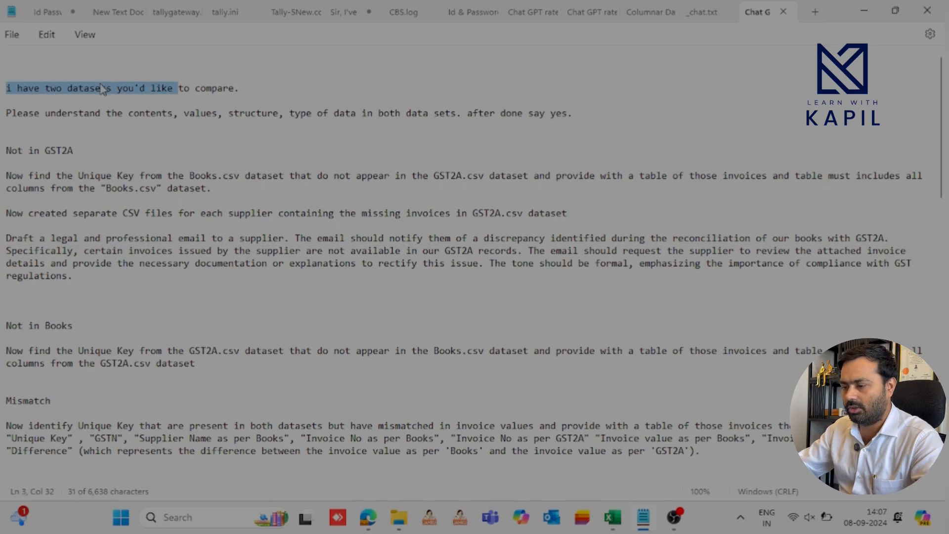
key("ctrl+c")
Step: Return to ChatGPT and send the copied prompt "i have two datasets you'd like to compare."
key("alt+Tab")
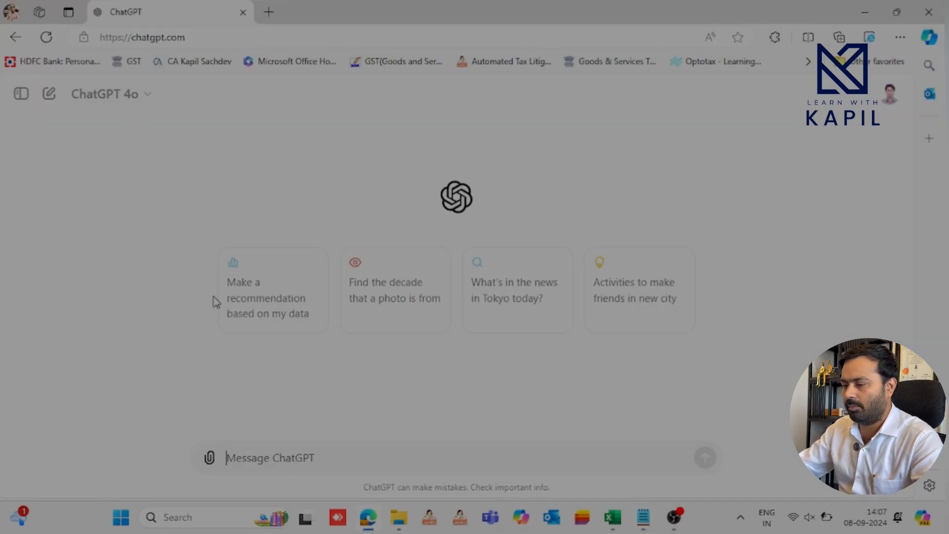
key("ctrl+v")
left_click(704, 458)
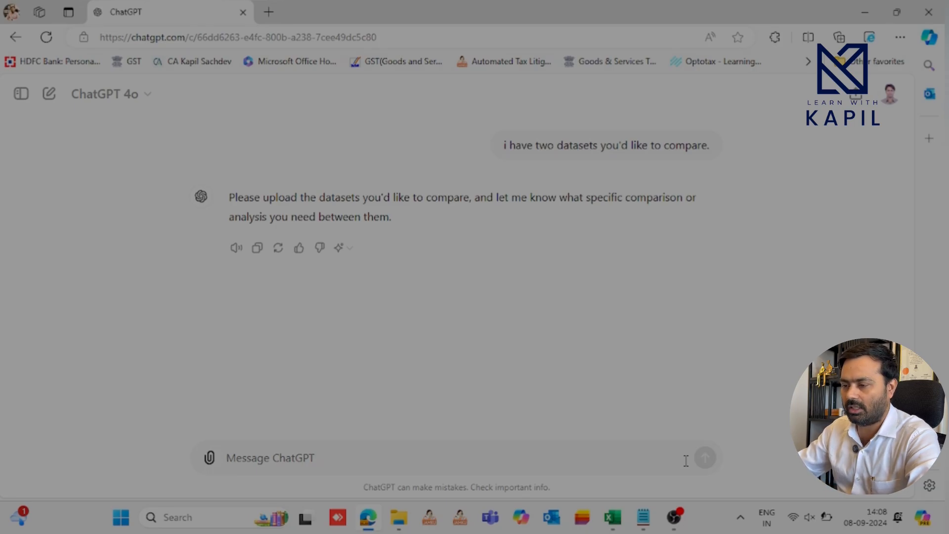
left_click(209, 462)
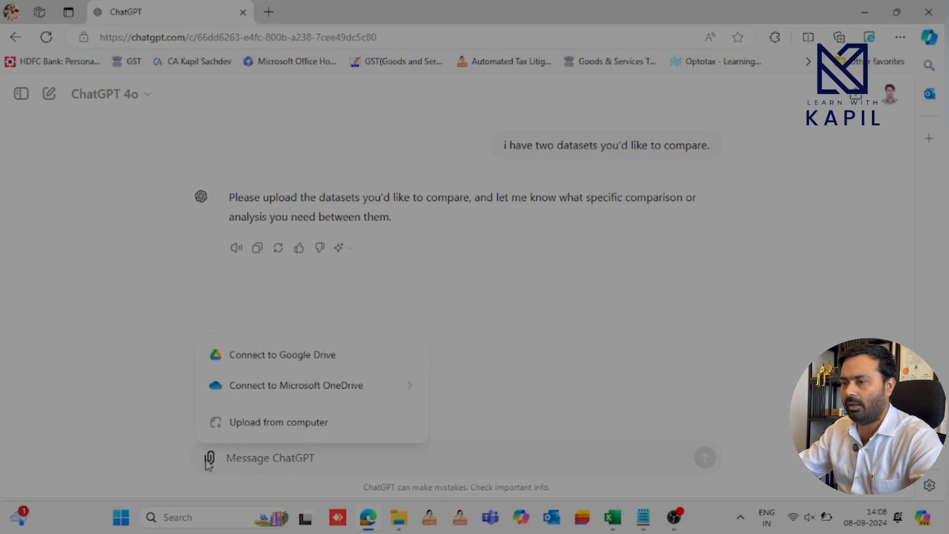
left_click(262, 428)
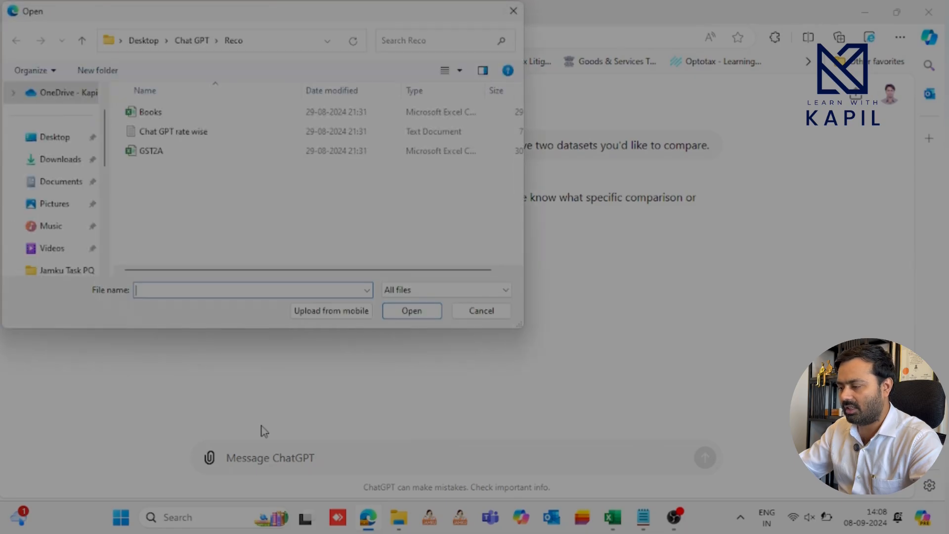
key("Escape")
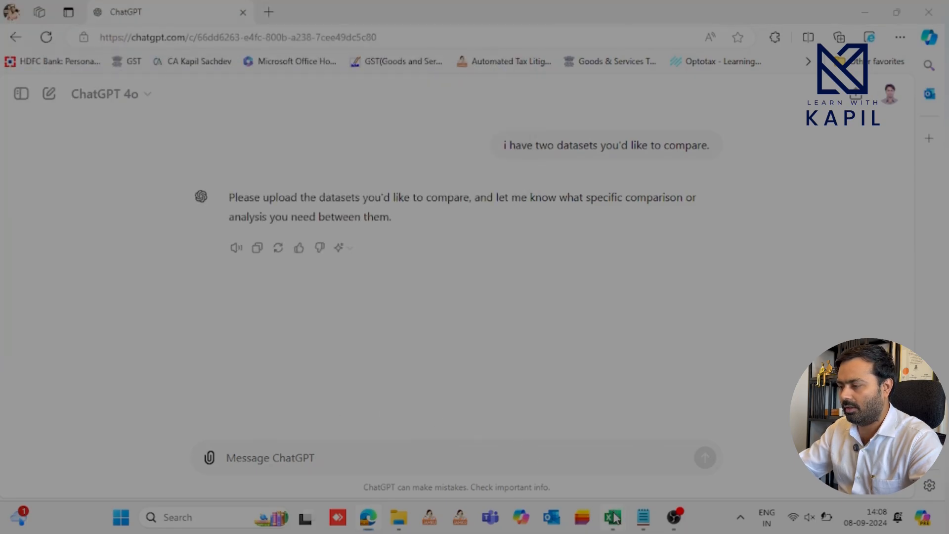
Step: Close the open Books and GST2A workbooks in Excel without saving changes
mouse_move(613, 517)
left_click(599, 399)
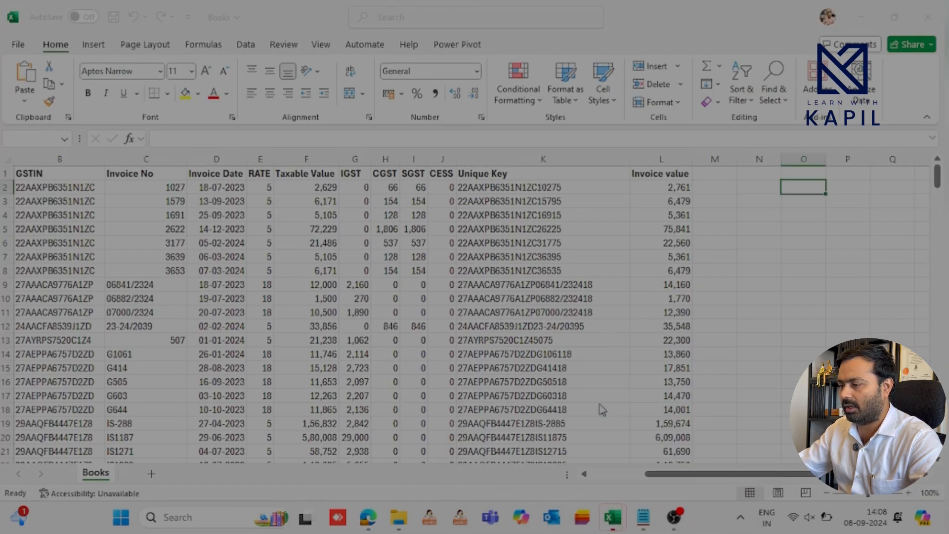
left_click(524, 359)
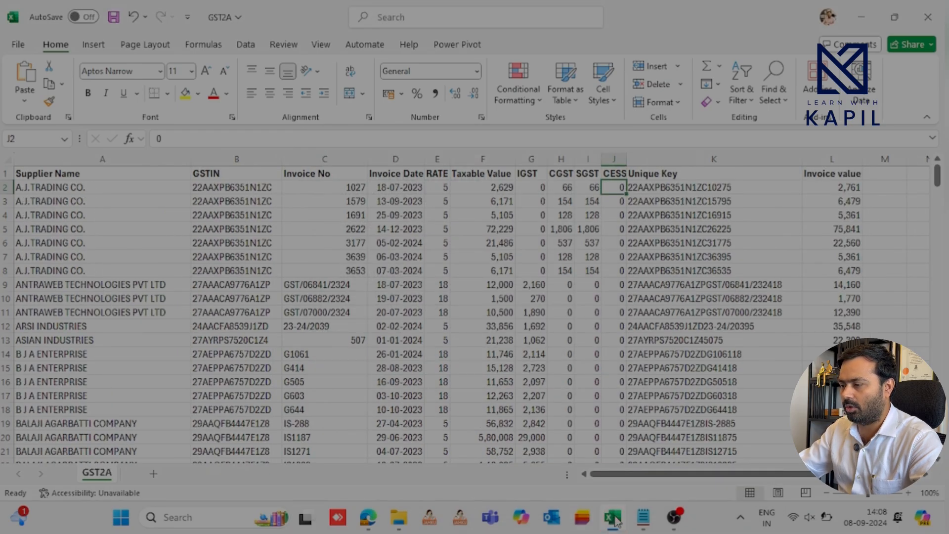
mouse_move(613, 517)
left_click(673, 400)
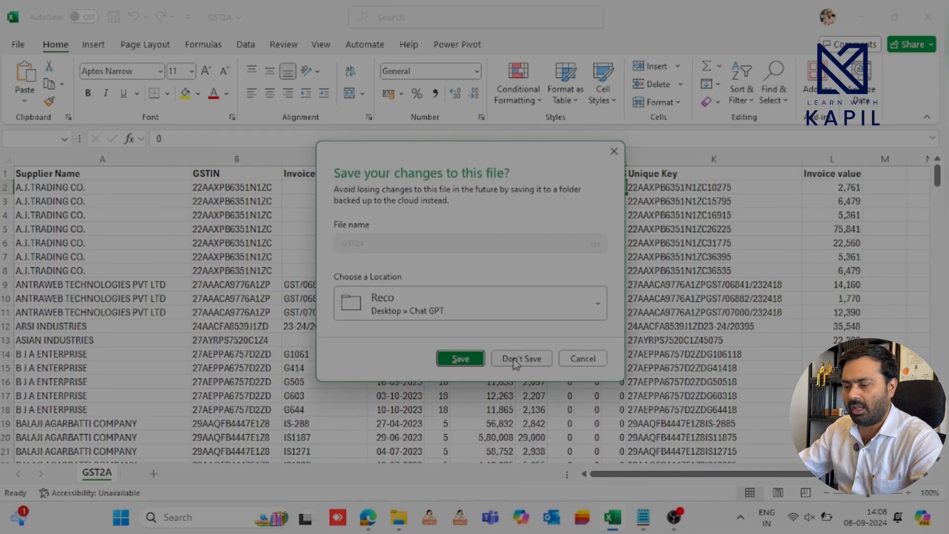
left_click(518, 358)
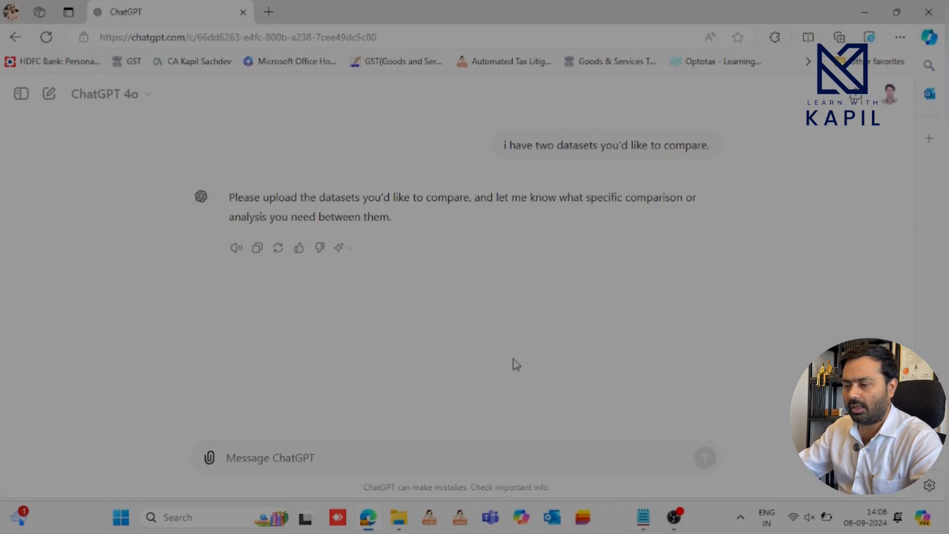
Step: Upload the Books and GST2A files from the Reco folder to the ChatGPT conversation and send them
left_click(209, 458)
left_click(272, 421)
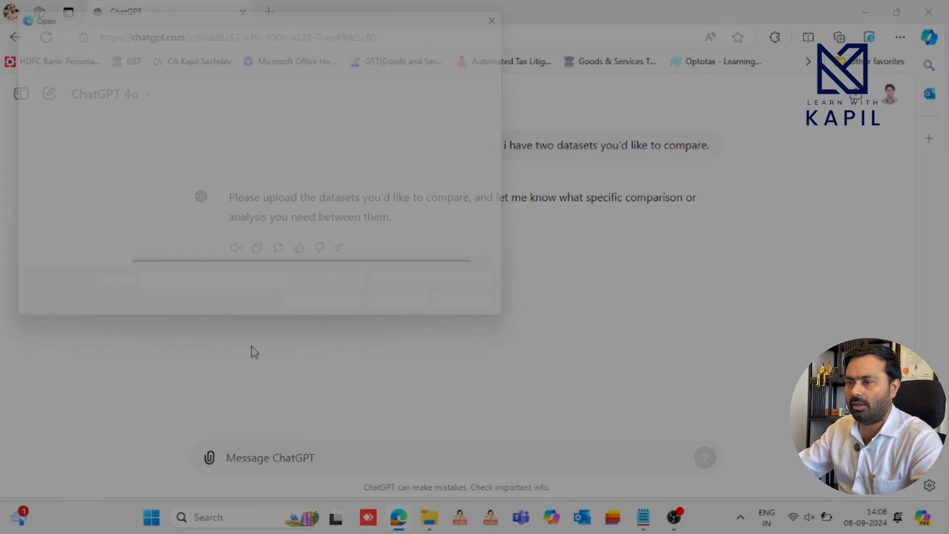
left_click(178, 112)
left_click(208, 150, "ctrl")
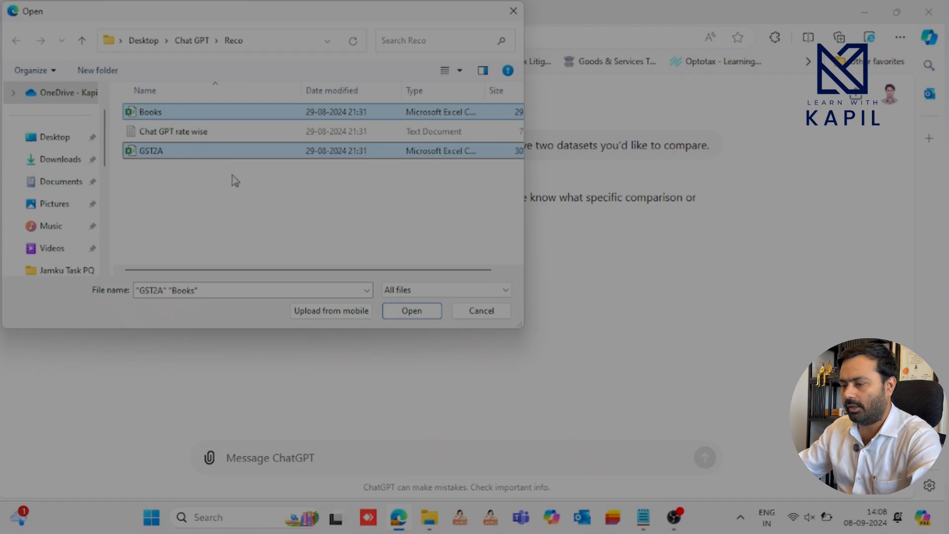
left_click(429, 315)
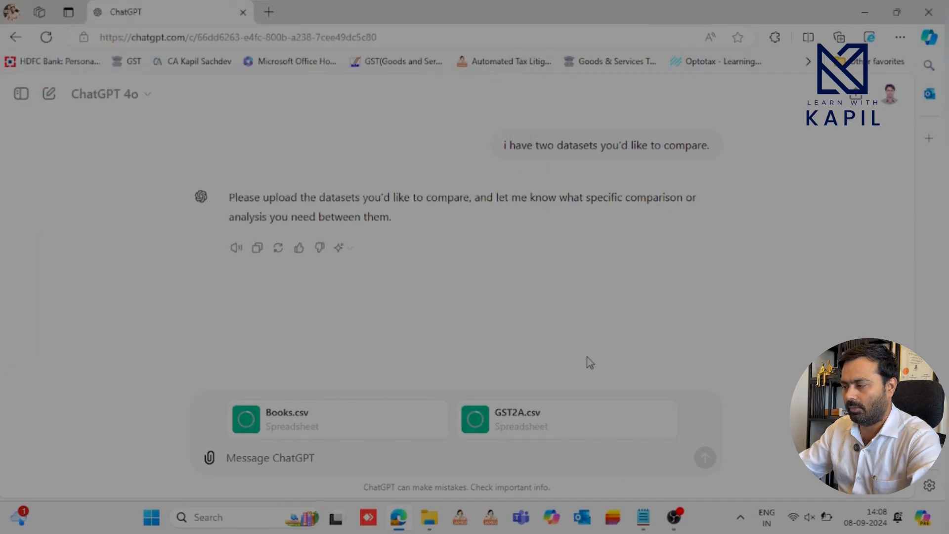
key("Return")
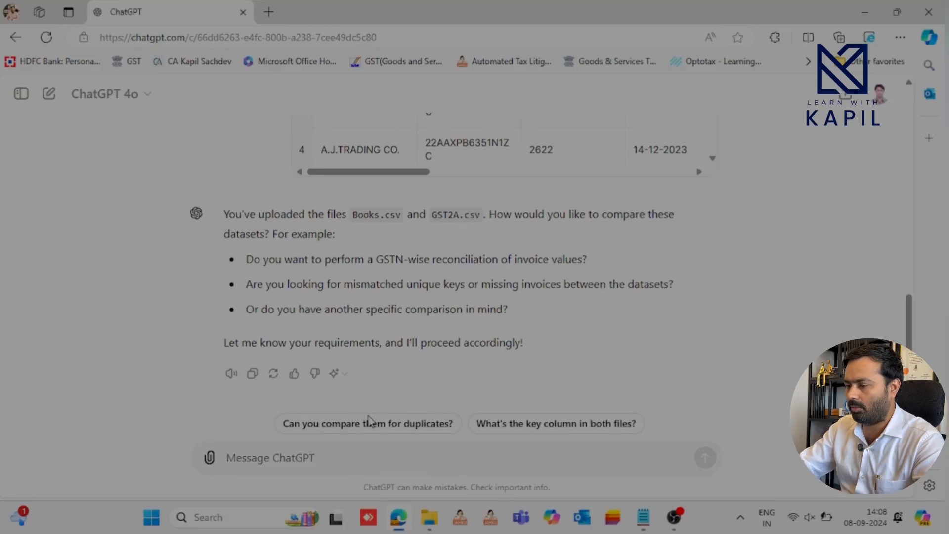
Step: Send the prompt "Please understand the contents, values, structure, type of data in both data sets. after done say yes." and prefer the second response
left_click(362, 427)
type("Please understand the contents, values, structure, type of data in both data sets. after done say yes.")
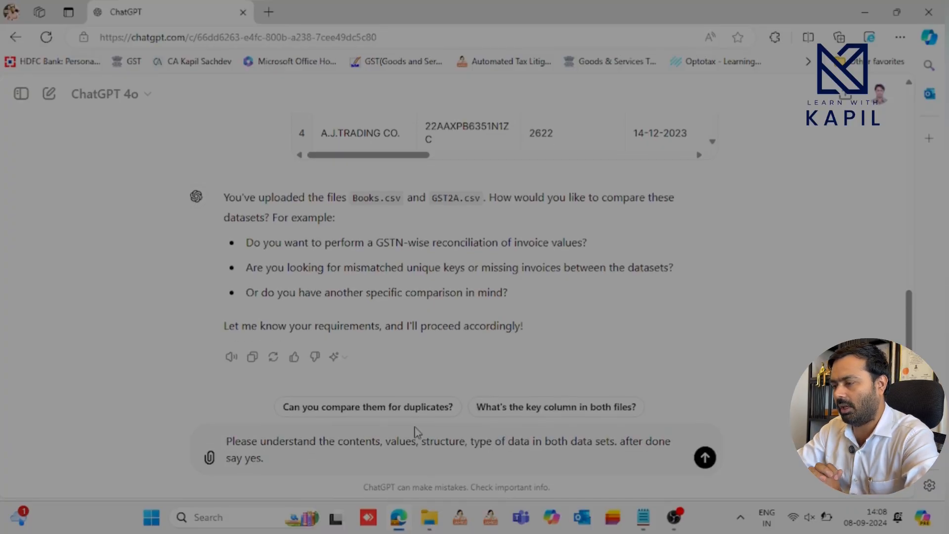
key("Return")
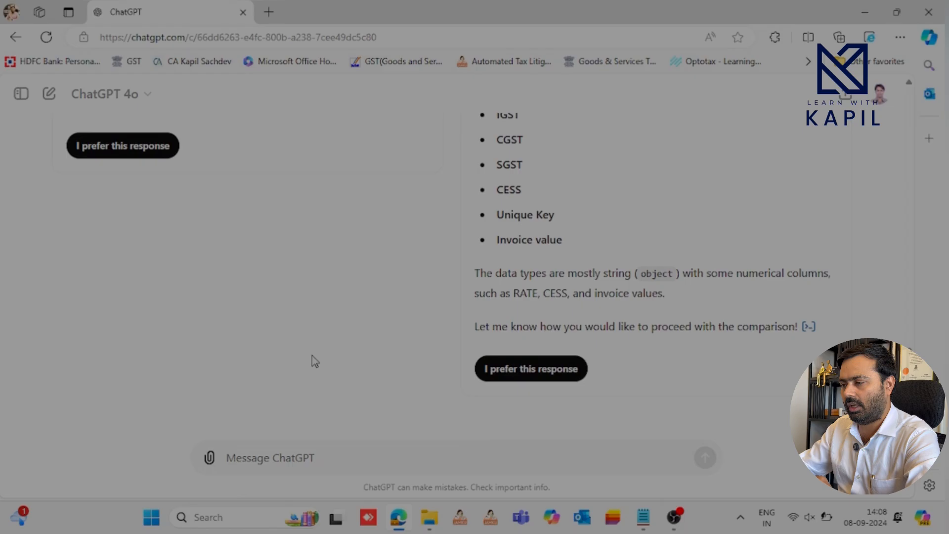
scroll(509, 277, "down", 3)
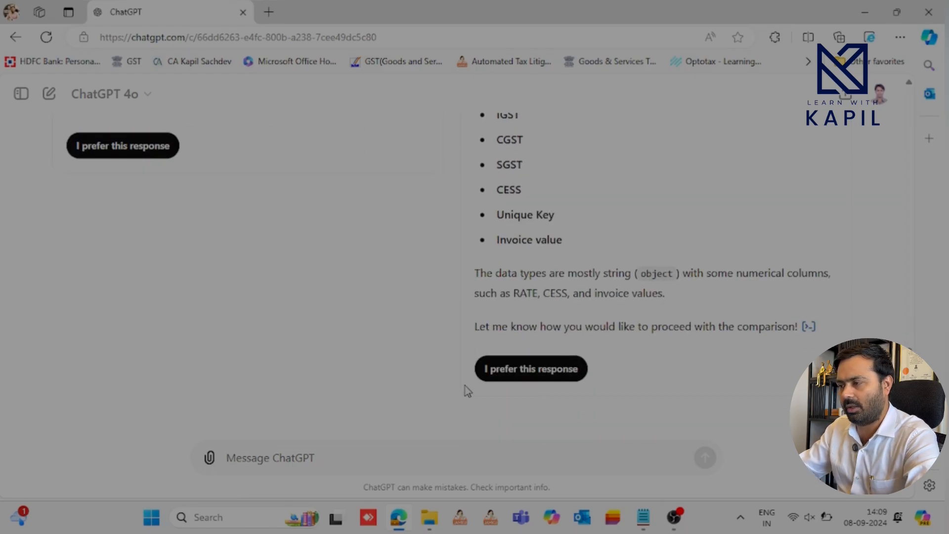
left_click(529, 367)
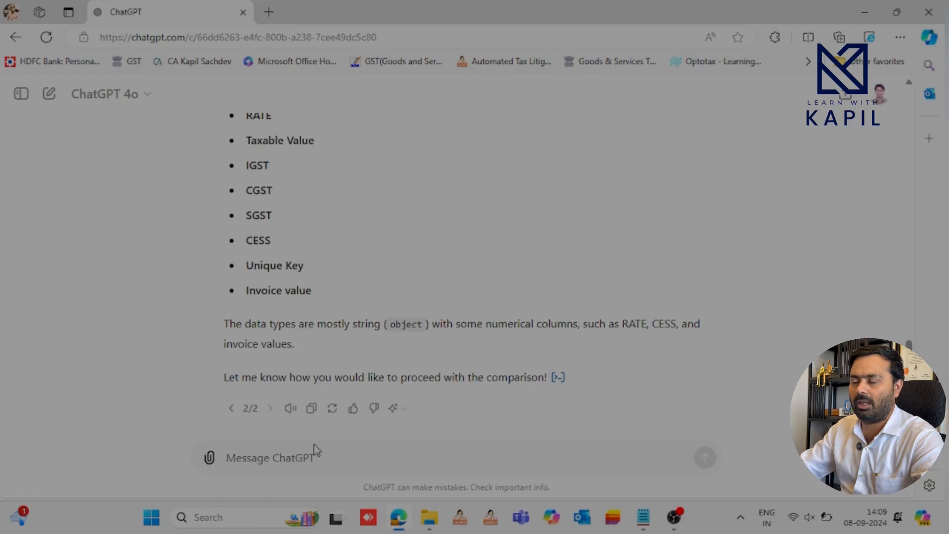
Step: Copy the Not in GST2A prompt from Notepad and send it to ChatGPT, requesting all columns of Books.csv invoices whose Unique Key is absent from GST2A.csv
key("alt+Tab")
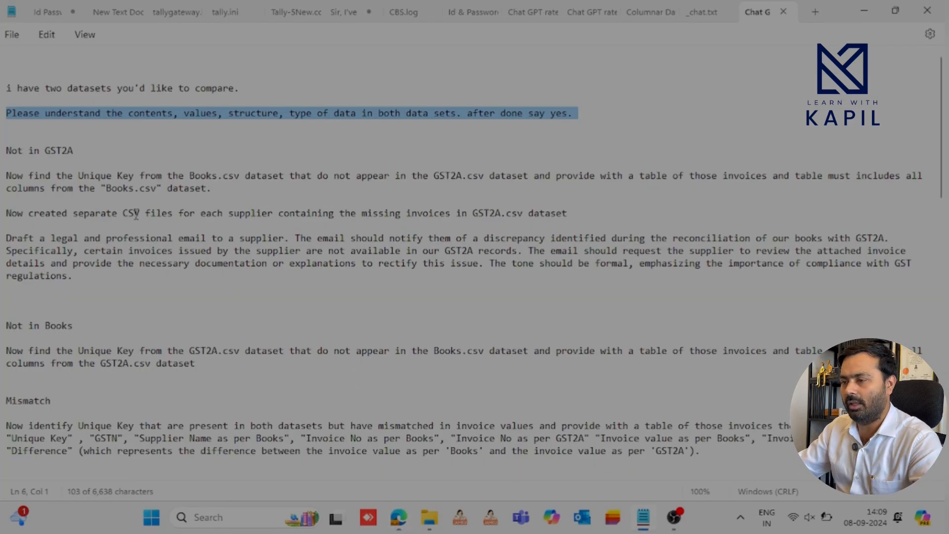
key("alt+Tab")
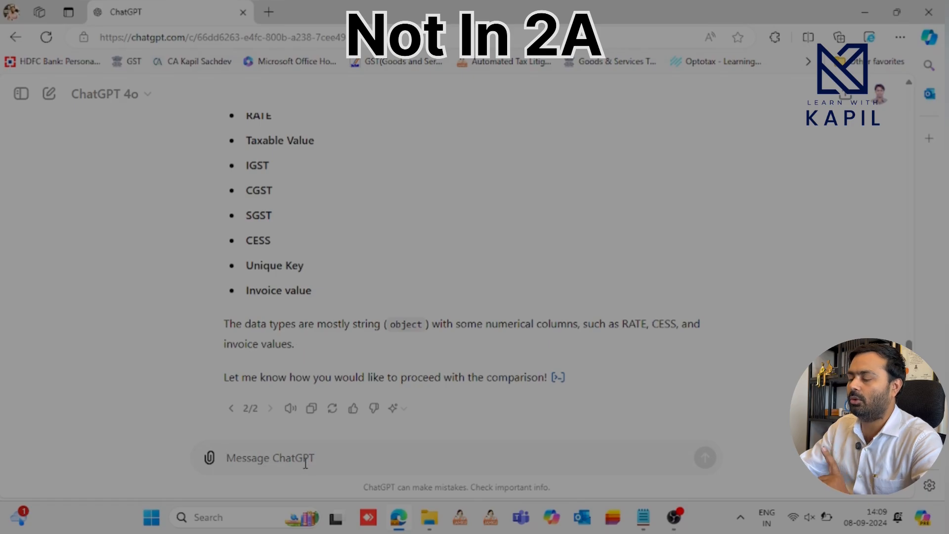
left_click(304, 460)
type("Now find the Unique Key from the Books.csv dataset that do not appear in the GST2A.csv dataset and provide with a table of those invoices and table must includes all columns from the \"Books.csv\" dataset.")
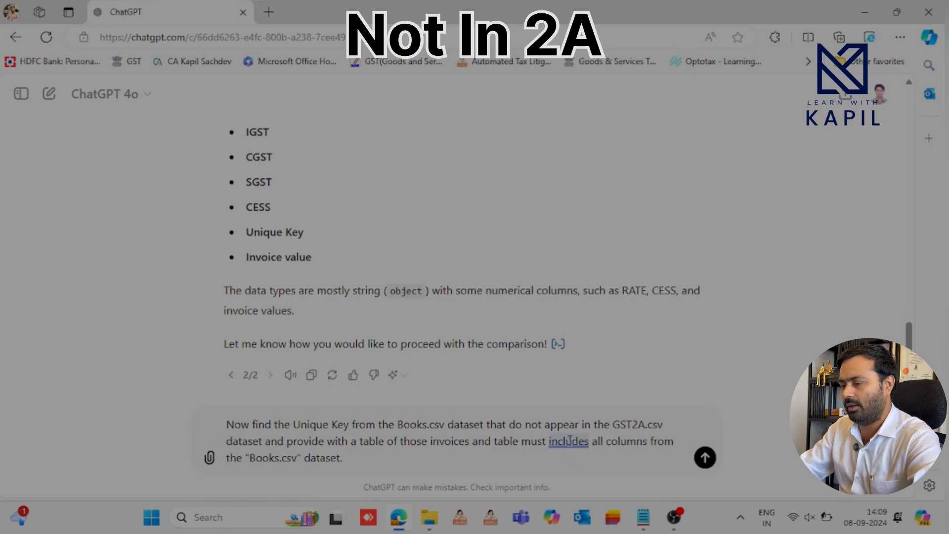
left_click(705, 457)
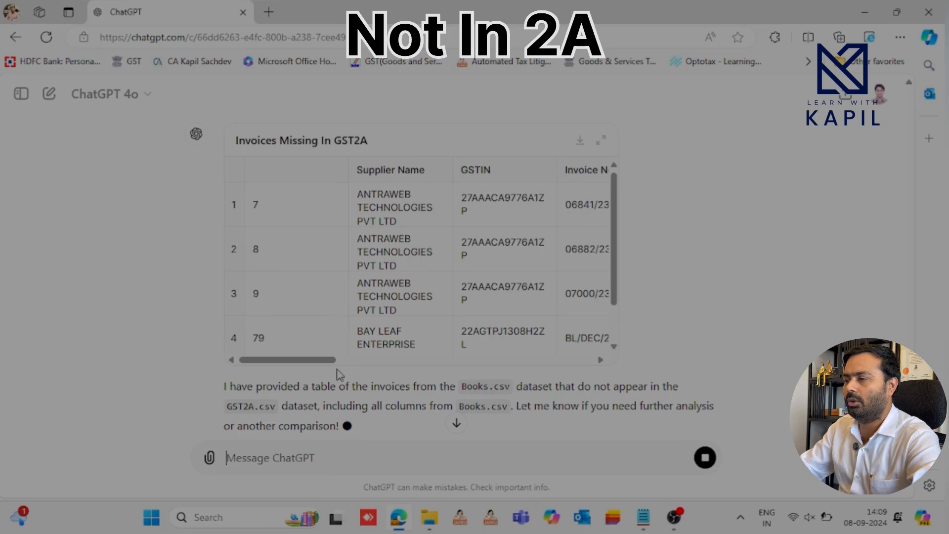
Step: Download the Invoices Missing In GST2A table as a CSV file and open it in Excel
left_click_drag(335, 365, 270, 365)
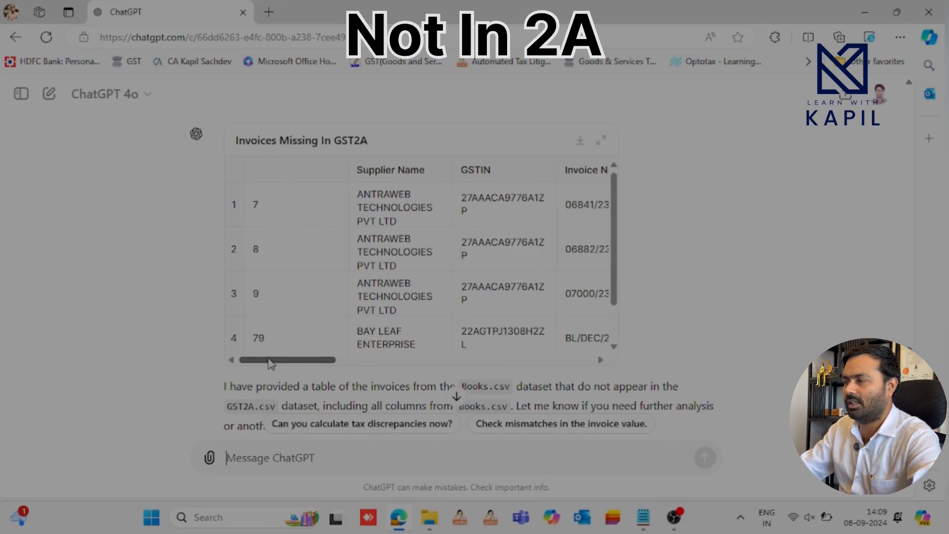
left_click(581, 142)
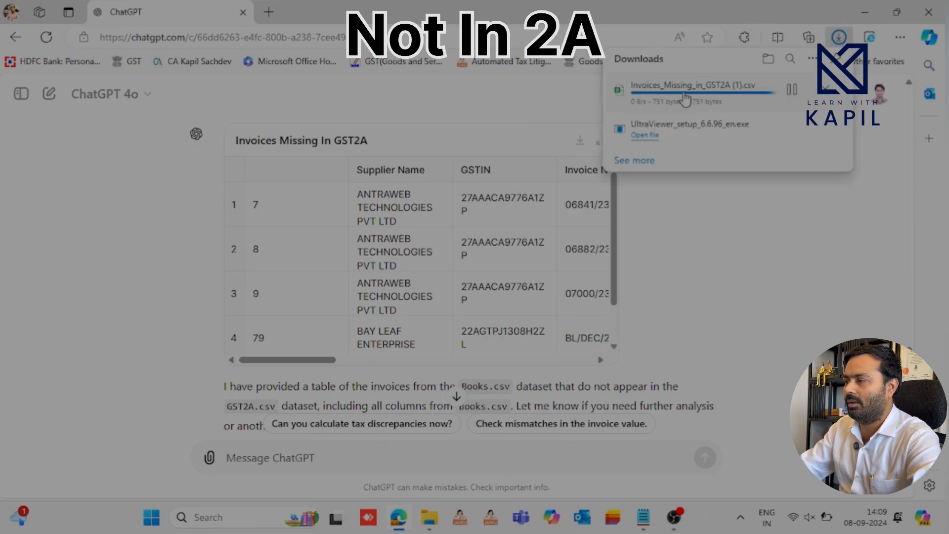
left_click(673, 98)
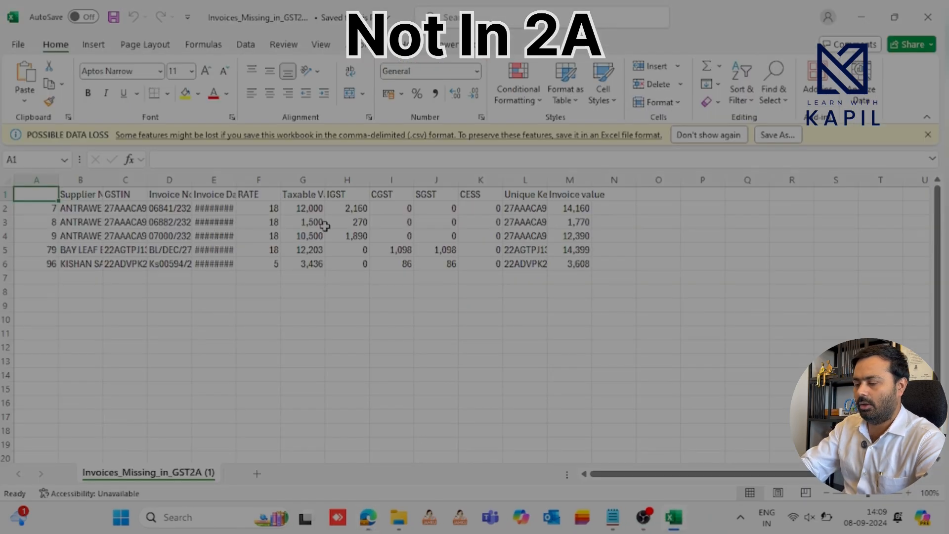
Step: Autofit the column widths of the whole missing-invoices table, including the header row
key("ctrl+shift+Right")
key("ctrl+shift+Down")
key("ctrl+shift+Right")
key("ctrl+shift+Down")
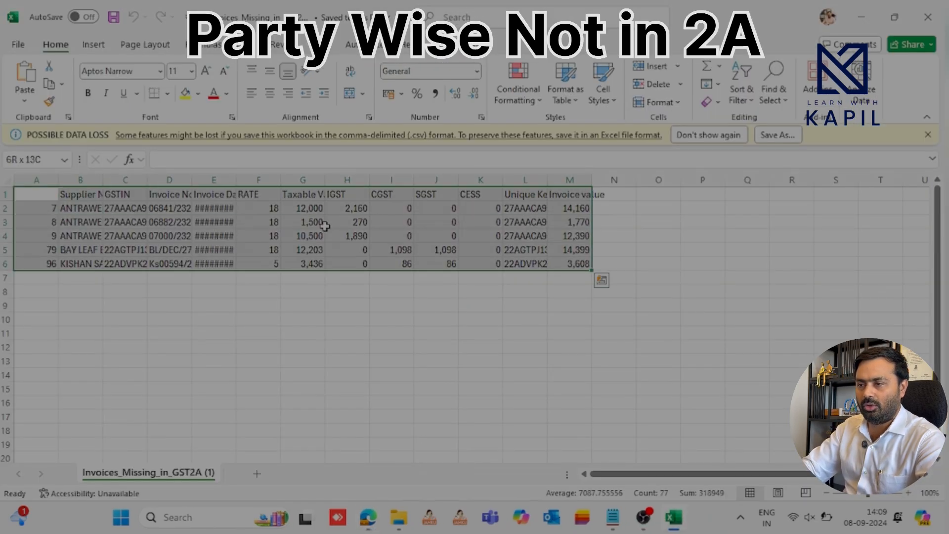
key("alt+h")
key("o")
key("i")
key("Right")
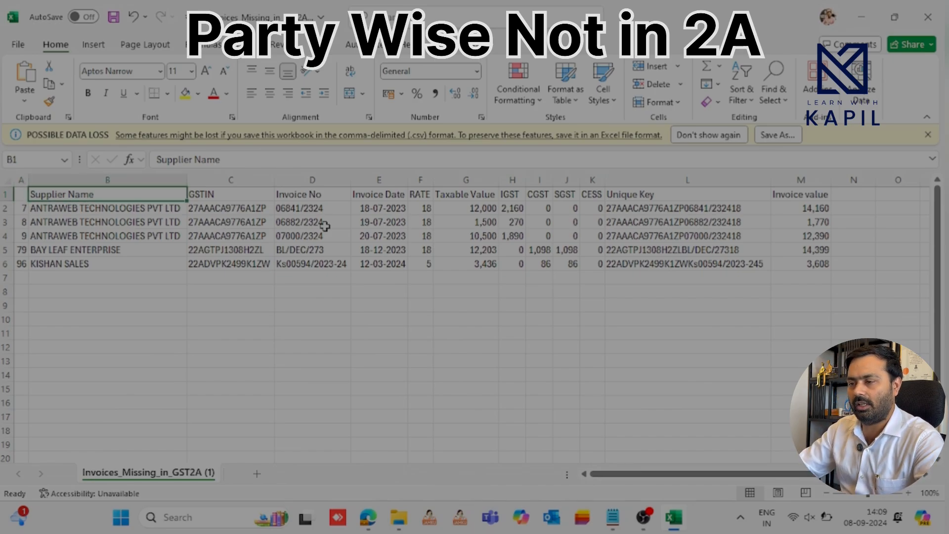
Step: Examine the supplier, GSTIN and invoice details of the invoices missing in GST2A
key("Right")
key("Down")
key("Up")
key("Left")
key("Right")
key("Left")
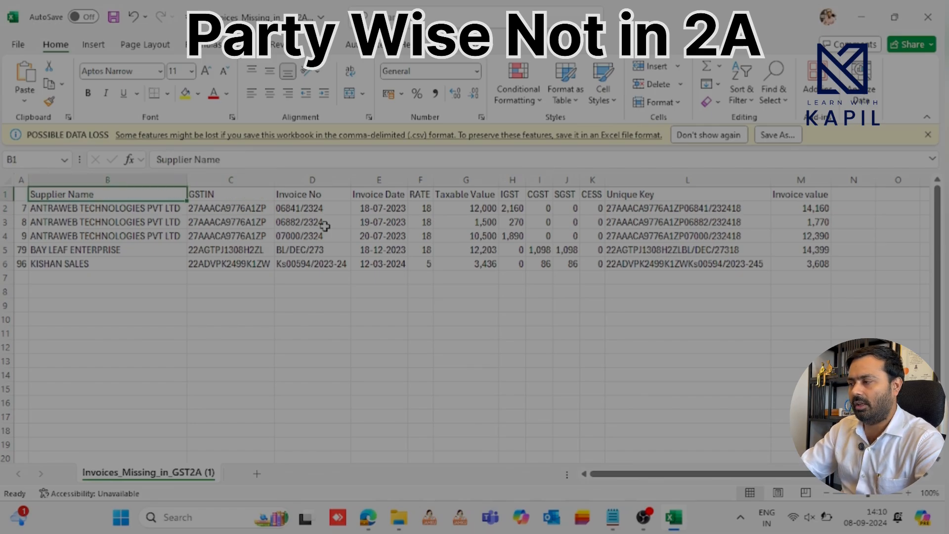
key("ctrl+shift+End")
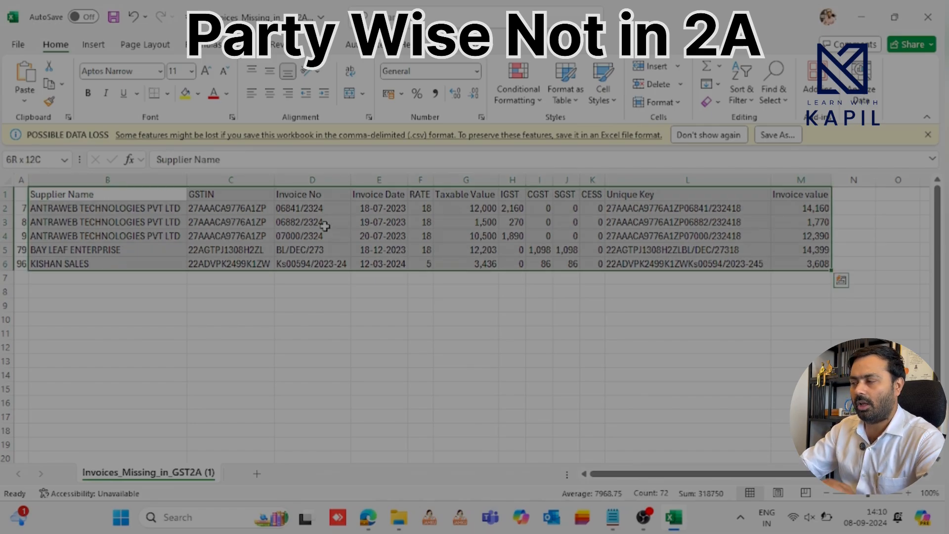
key("Down")
key("ctrl+shift+End")
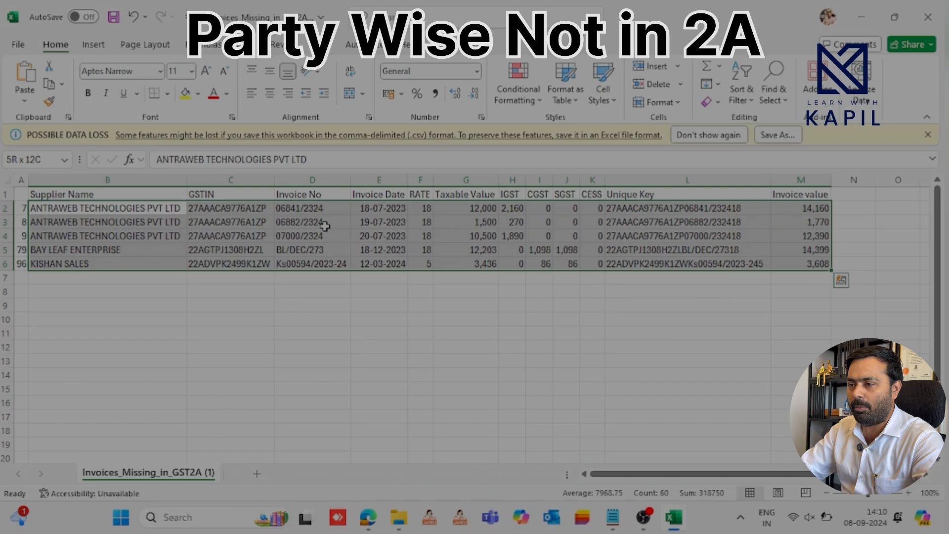
Step: Close the missing-invoices workbook without saving changes and return to ChatGPT
key("alt+space")
key("Escape")
key("alt+space")
key("Escape")
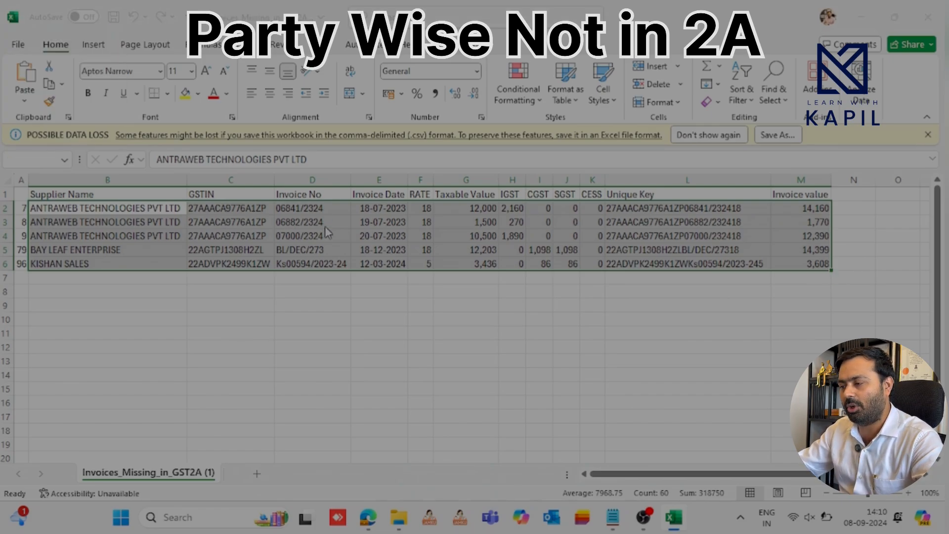
key("alt+F4")
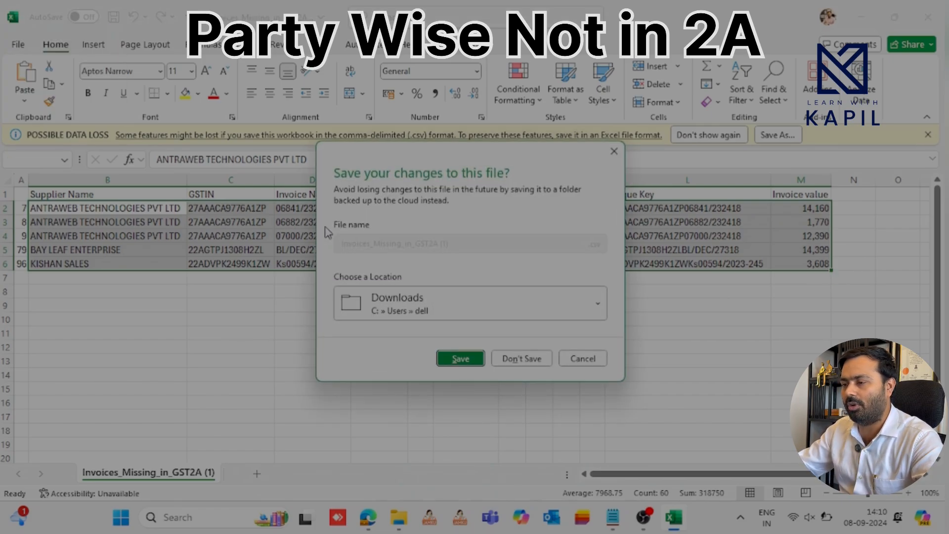
left_click(522, 359)
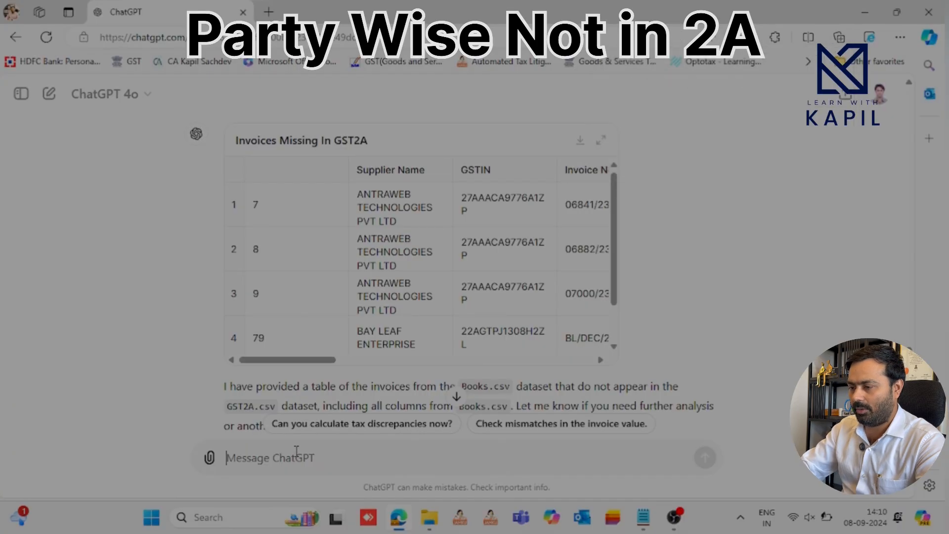
Step: Send the prompt "Now created separate CSV files for each supplier containing the missing invoices in GST2A.csv dataset"
type("Now created separate CSV files for each supplier containing the missing invoices in GST2A.csv dataset")
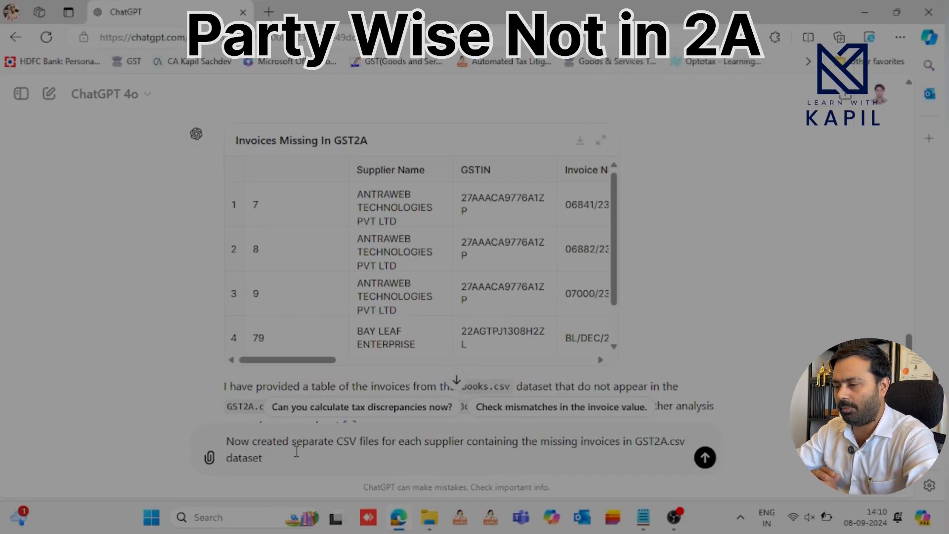
key("Return")
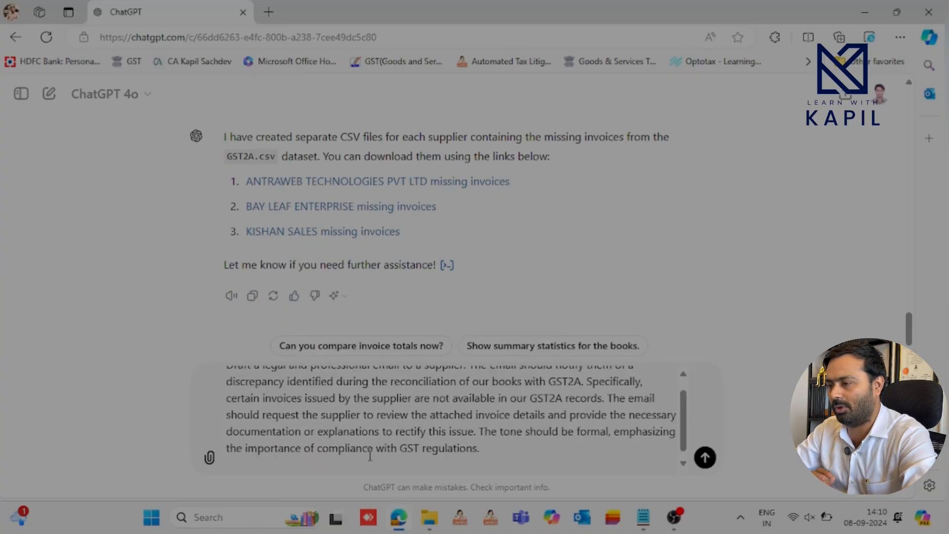
Step: Send the prompt requesting a formal supplier email about invoices missing from GST2A, and read through the drafted email
scroll(370, 456, "up", 1)
key("Return")
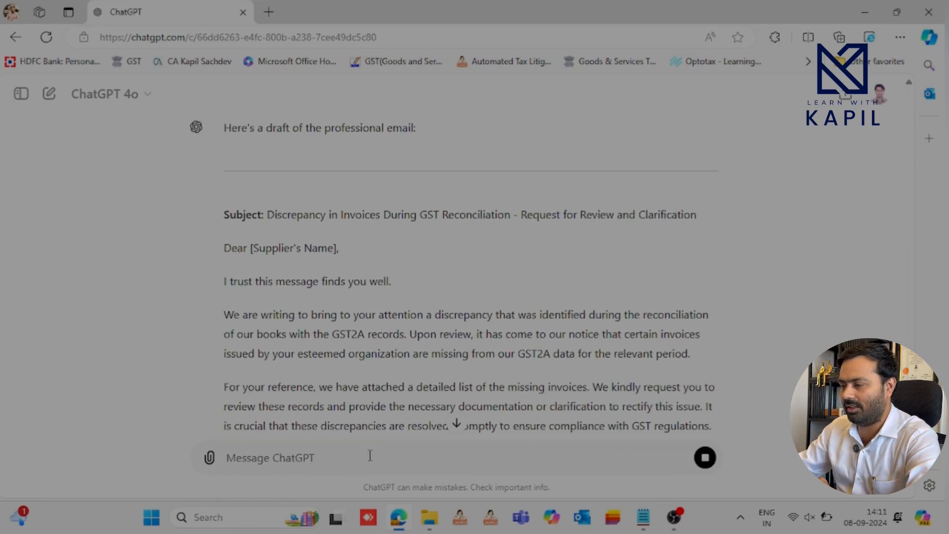
scroll(558, 339, "down", 3)
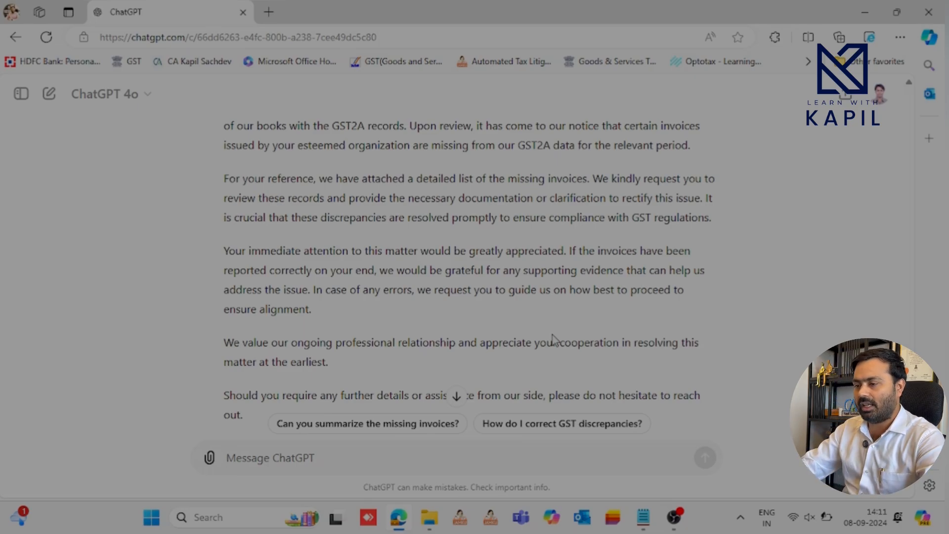
scroll(553, 337, "down", 5)
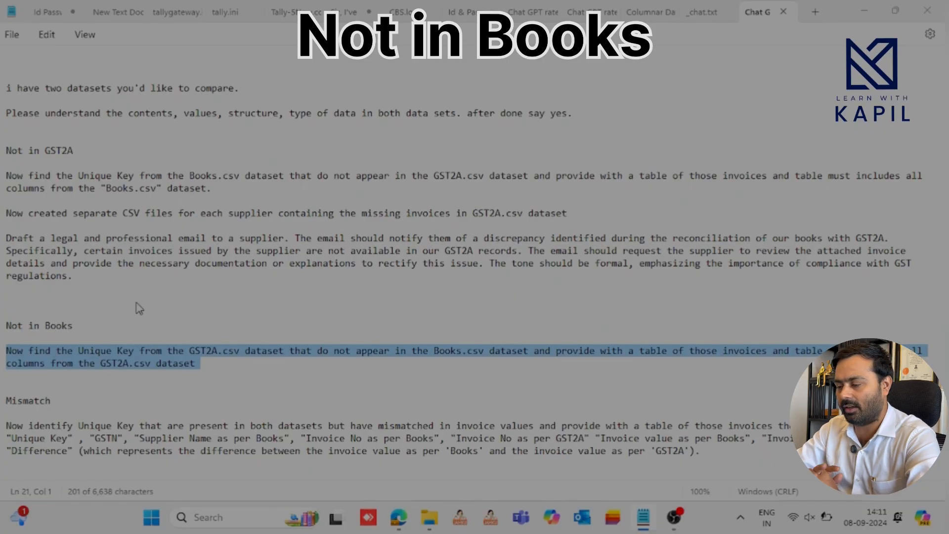
Step: Send ChatGPT the Not in Books prompt, requesting a table with all columns of GST2A.csv invoices whose Unique Key is absent from Books.csv
key("alt+Tab")
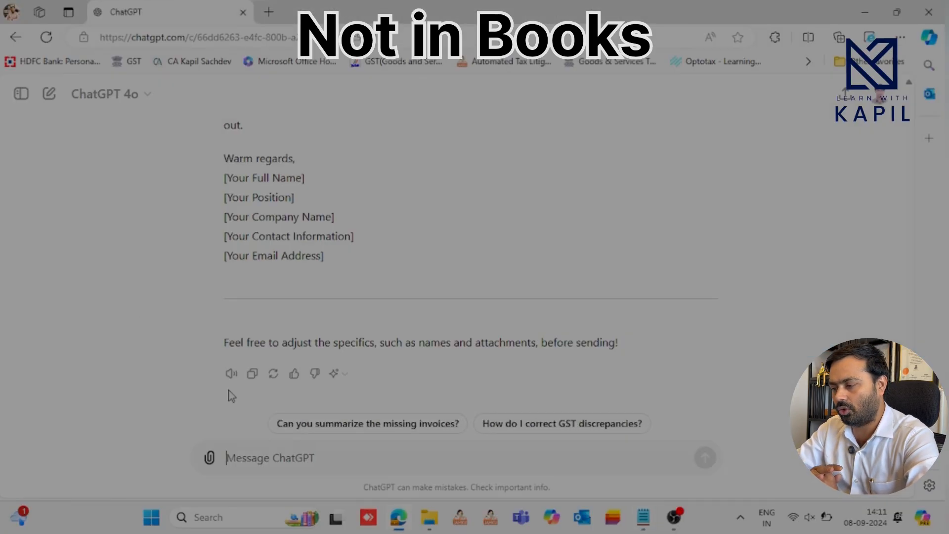
left_click(277, 453)
type("Now find the Unique Key from the GST2A.csv dataset that do not appear in the Books.csv dataset and provide with a table of those invoices and table must includes all columns from the GST2A.csv dataset")
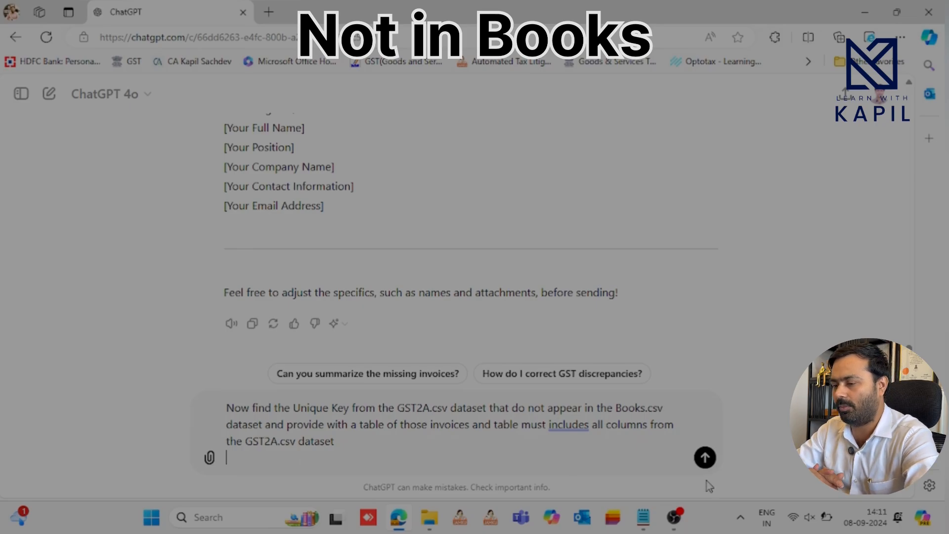
left_click(705, 458)
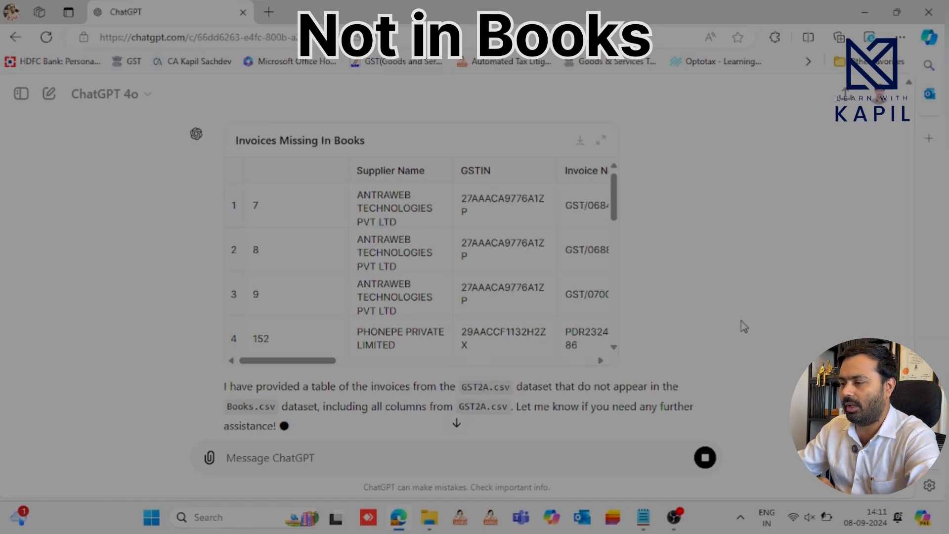
Step: Look through the Invoices Missing In Books table, and send the prompt requesting a table of shared Unique Keys with mismatched invoice values and their Difference
scroll(497, 228, "down", 1)
scroll(424, 248, "down", 10)
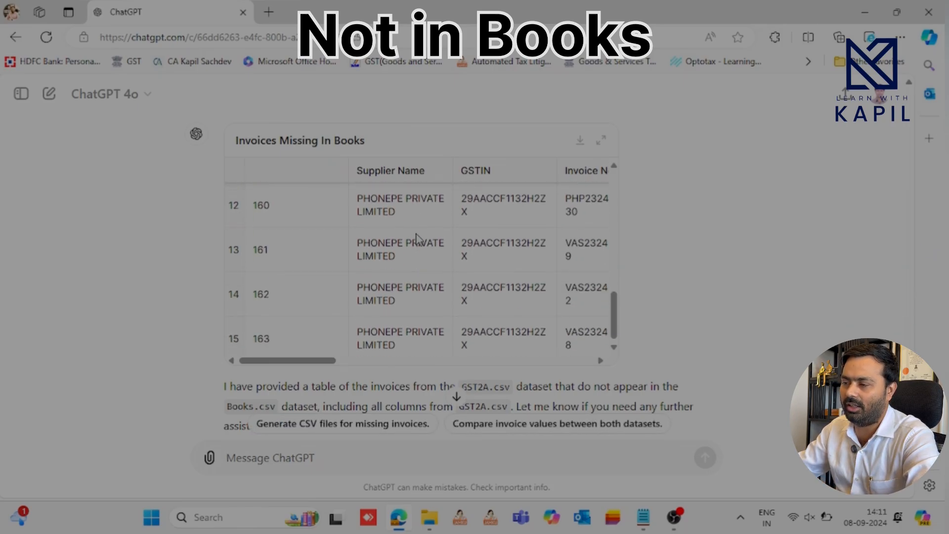
scroll(418, 238, "up", 5)
scroll(417, 239, "down", 5)
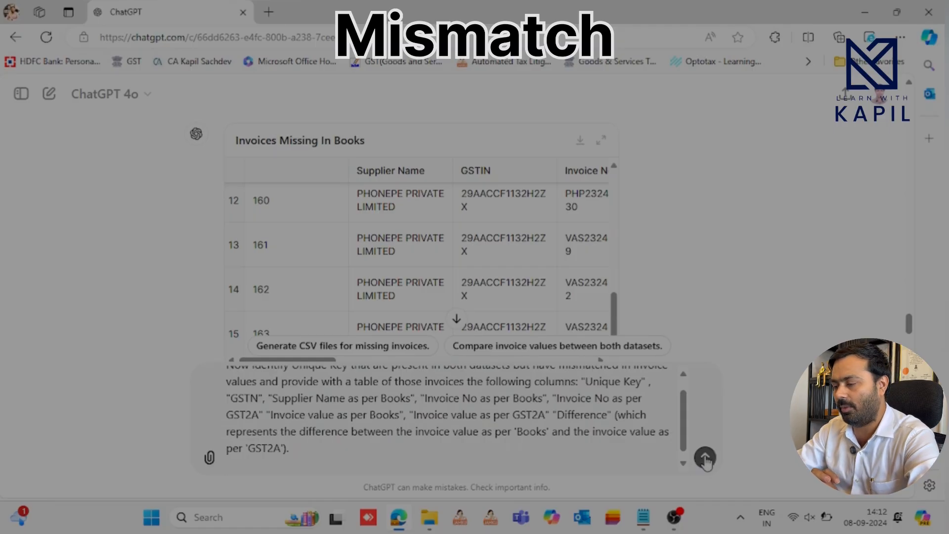
left_click(705, 457)
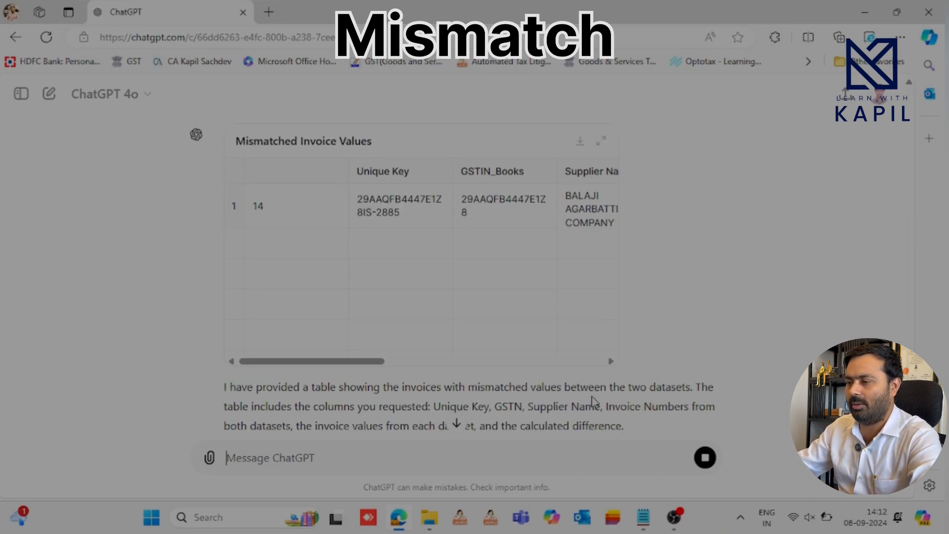
Step: Download the Mismatched Invoice Values table as a CSV file and open it in Excel
left_click_drag(364, 363, 258, 357)
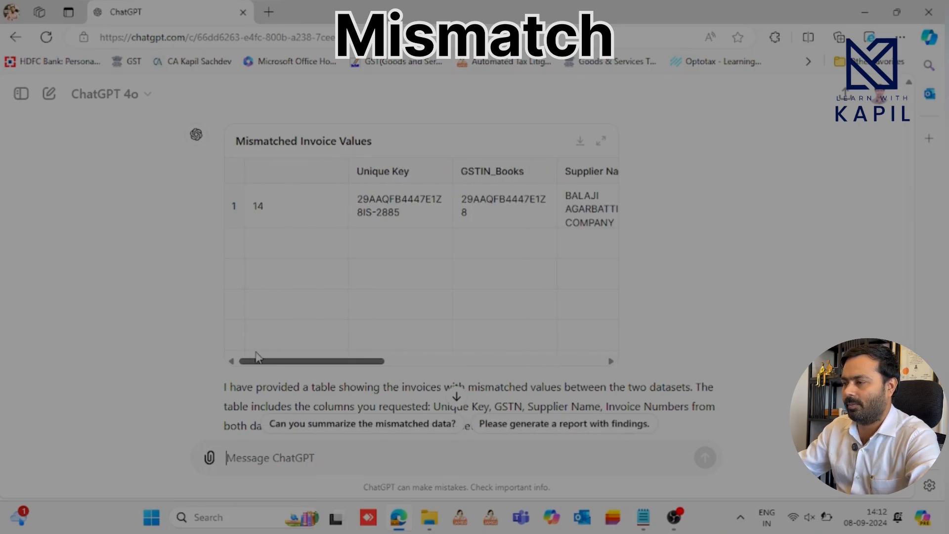
left_click(580, 140)
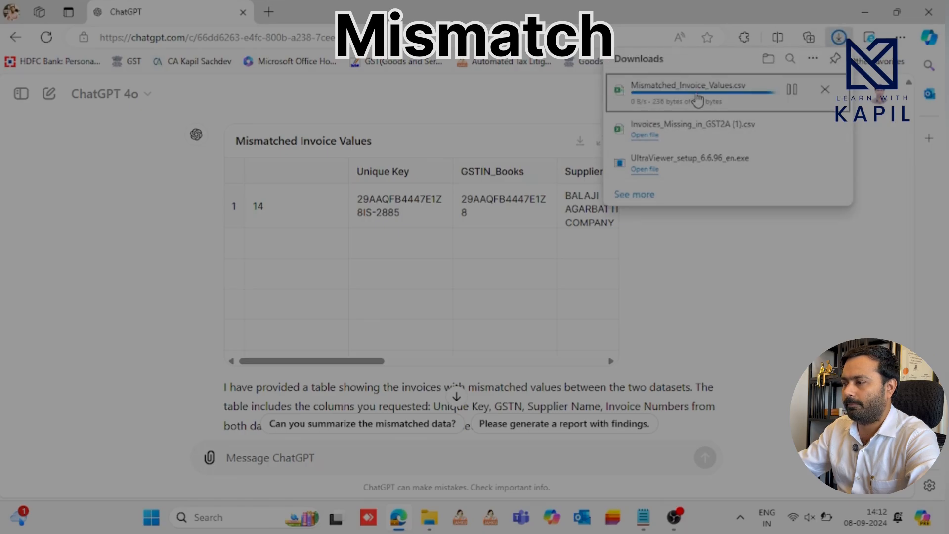
left_click(697, 99)
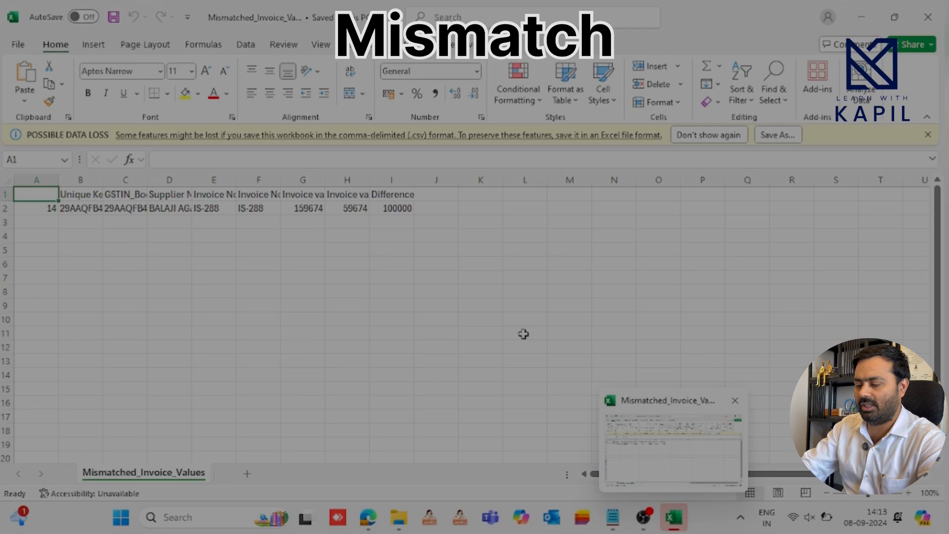
Step: Autofit the widths of columns B to I, from Unique Key to Difference, in the Mismatched_Invoice_Values sheet
key("Right")
key("ctrl+shift+Right")
key("ctrl+shift+Down")
key("alt+h")
key("o")
key("i")
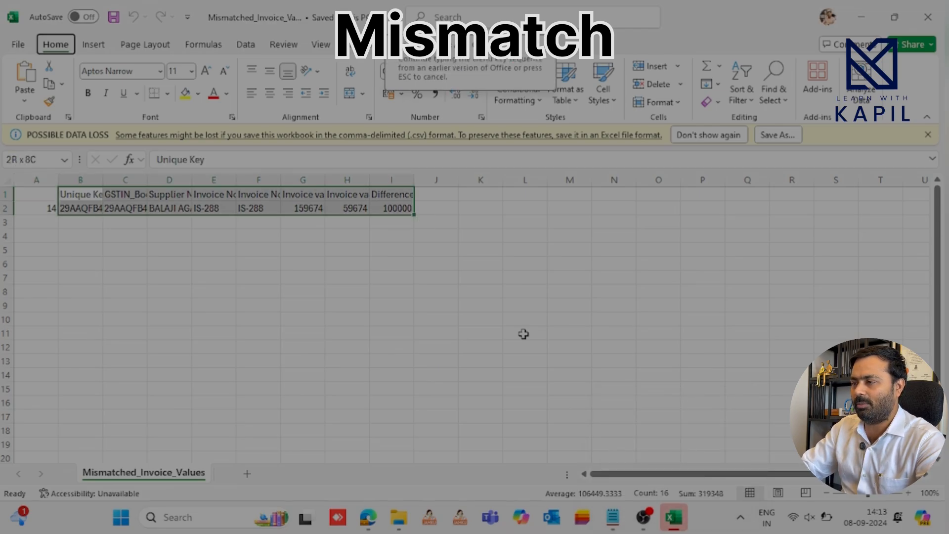
Step: Go through the mismatched invoice column by column, comparing the invoice numbers and values from Books and GST2A and checking the Difference
key("Right")
key("Right")
key("Down")
key("Right")
key("Up")
key("Down")
key("Right")
key("Up")
key("Down")
key("Right")
key("Up")
key("Down")
key("Up")
key("Right")
key("Down")
key("Right")
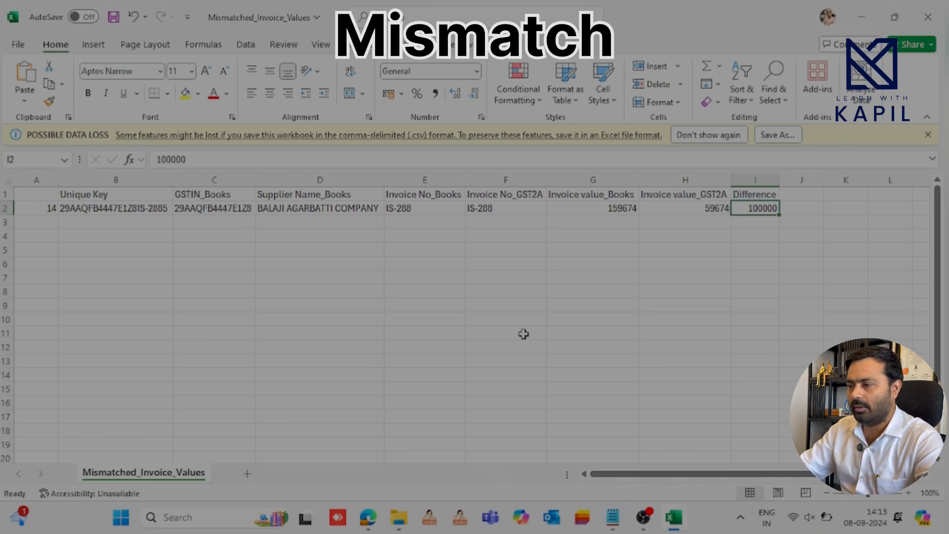
Step: Close the Mismatched_Invoice_Values workbook without saving changes, return to ChatGPT and dismiss the downloads list
key("alt+space")
key("c")
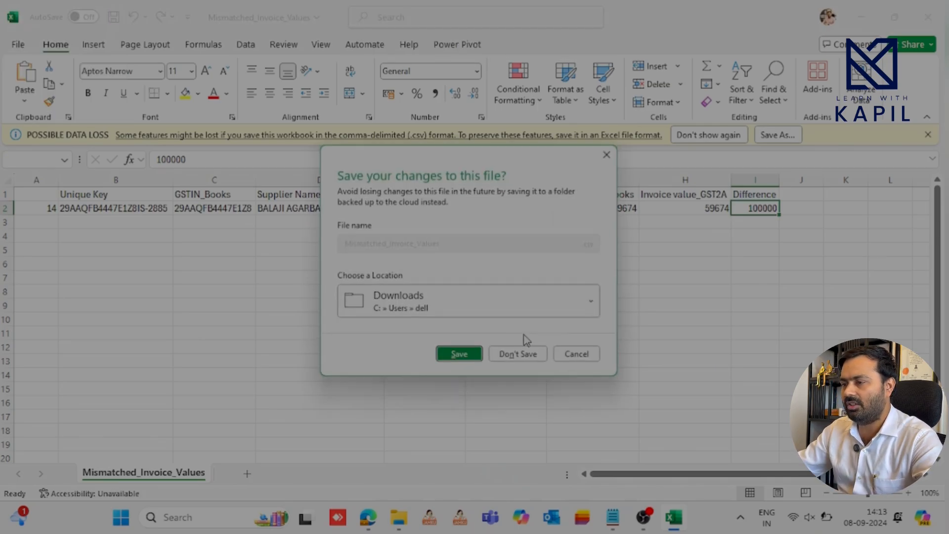
left_click(530, 359)
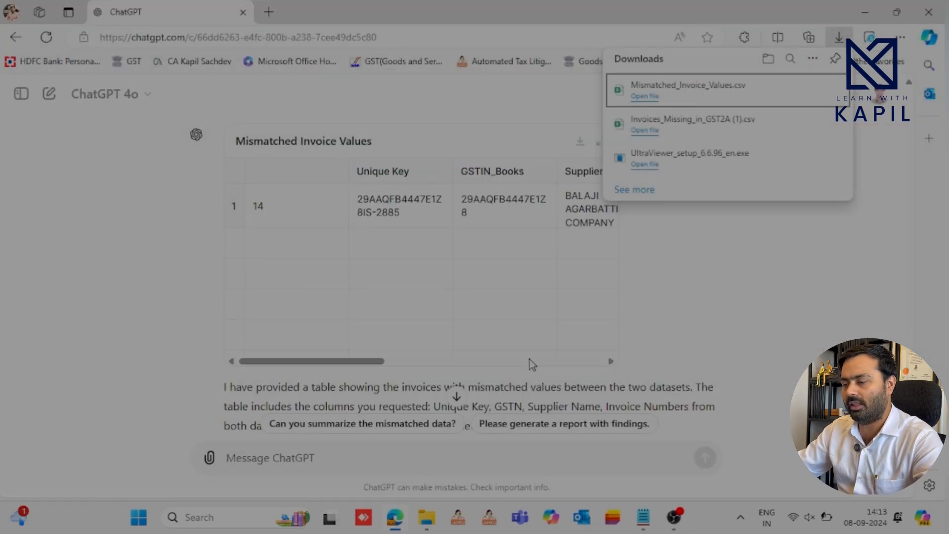
left_click(771, 299)
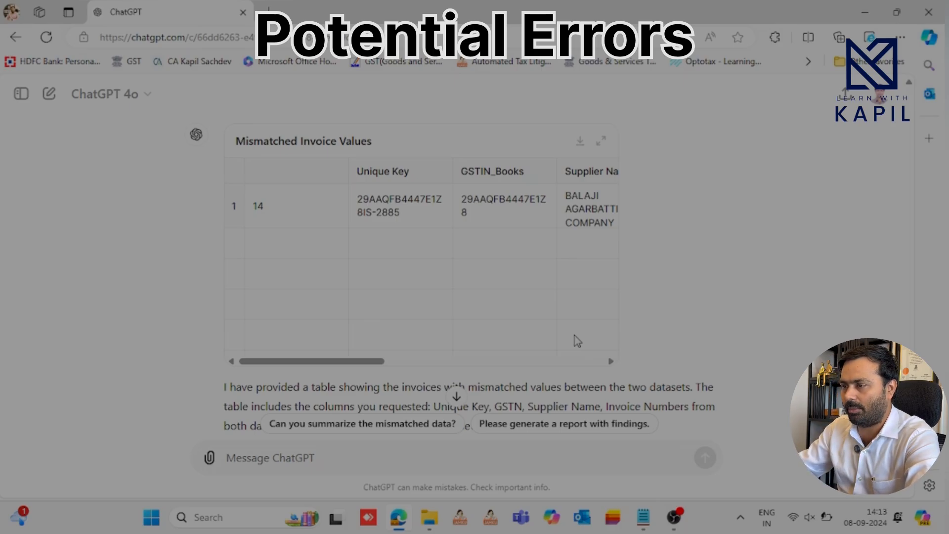
Step: Compare the invoice numbers in the Invoices Missing In Books table with those in the Invoices Missing In GST2A table
scroll(600, 227, "up", 10)
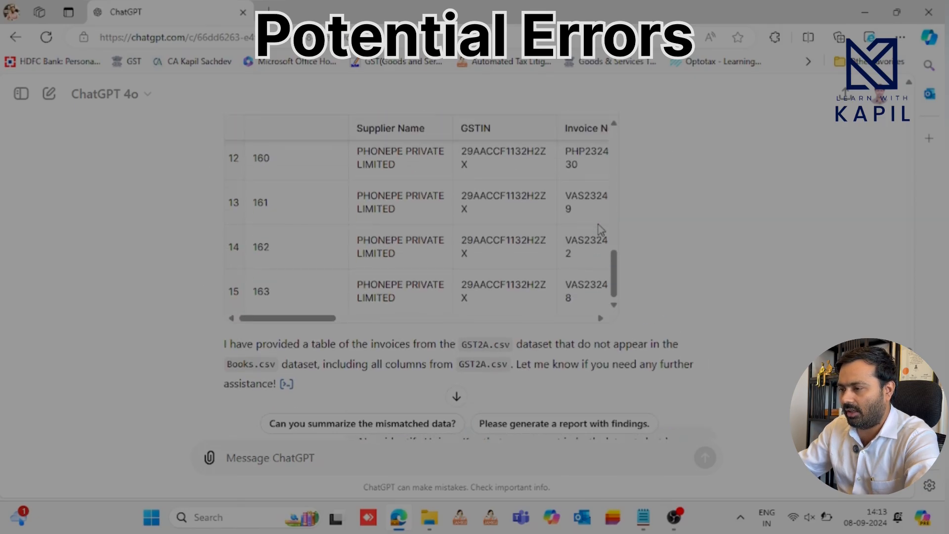
left_click_drag(616, 357, 621, 237)
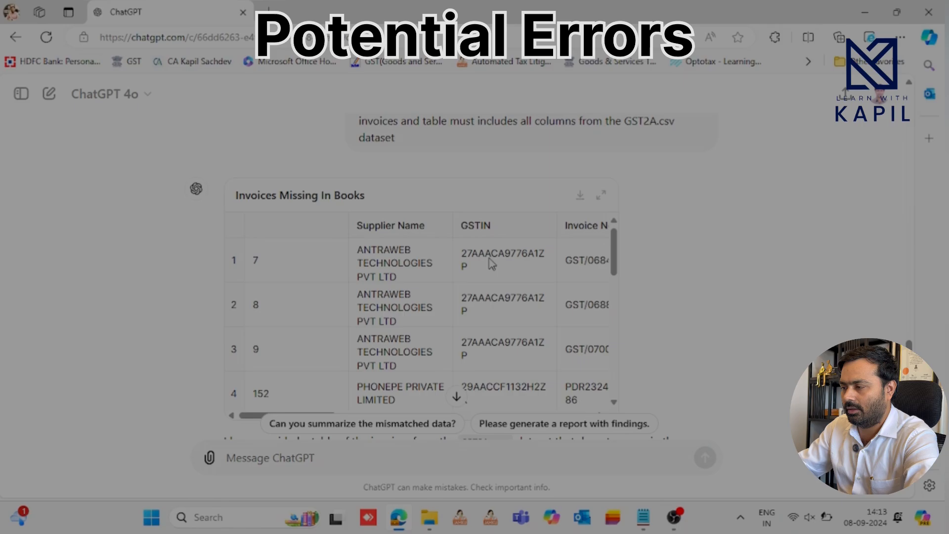
scroll(582, 346, "down", 2)
scroll(582, 346, "up", 2)
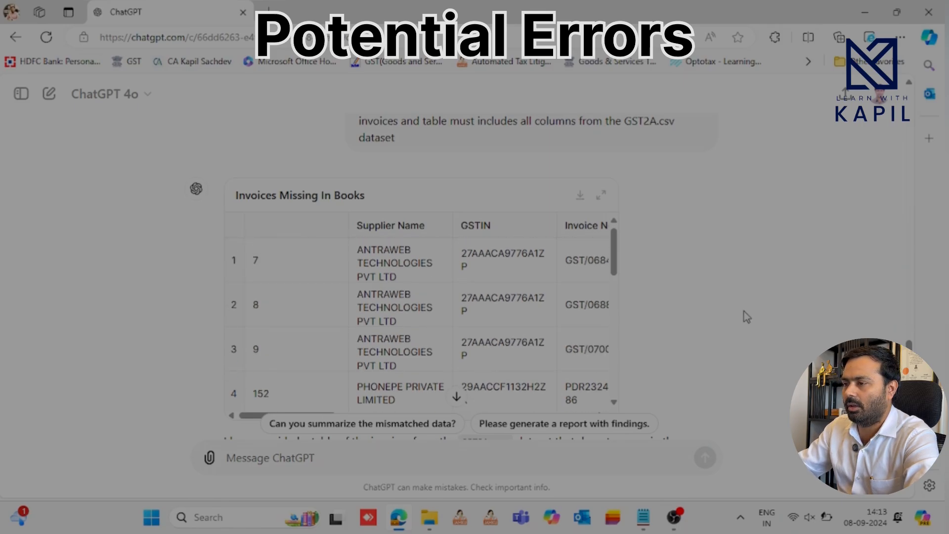
scroll(544, 255, "up", 20)
scroll(570, 240, "up", 9)
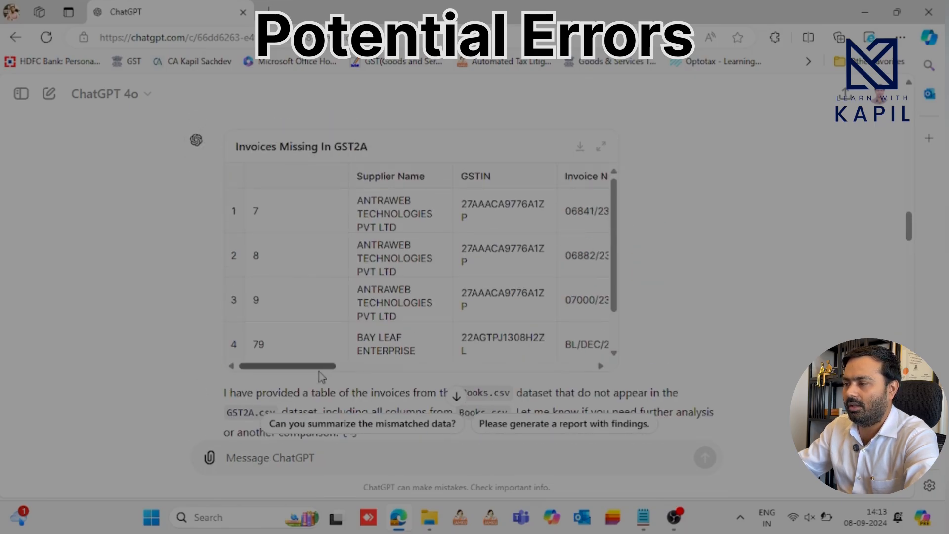
scroll(445, 277, "right", 3)
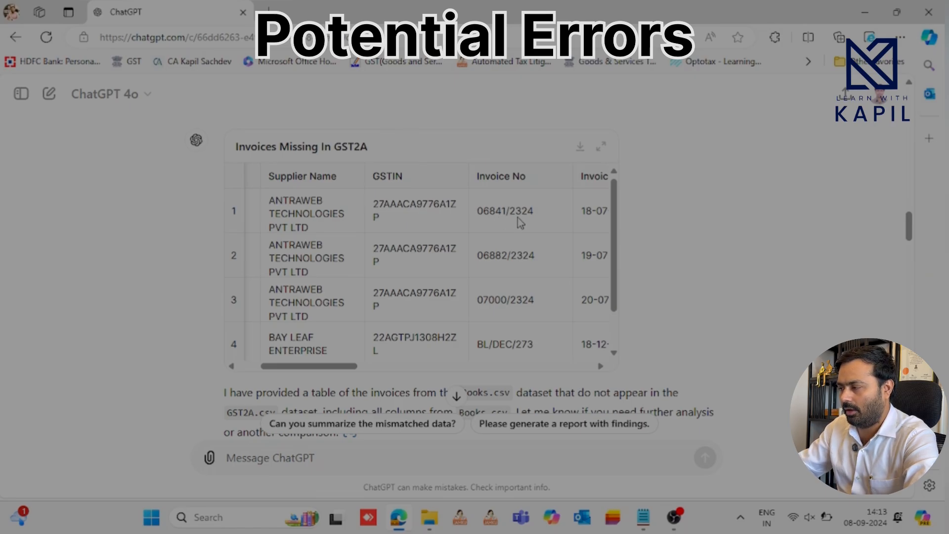
scroll(544, 233, "down", 5)
scroll(904, 302, "down", 15)
scroll(819, 348, "down", 12)
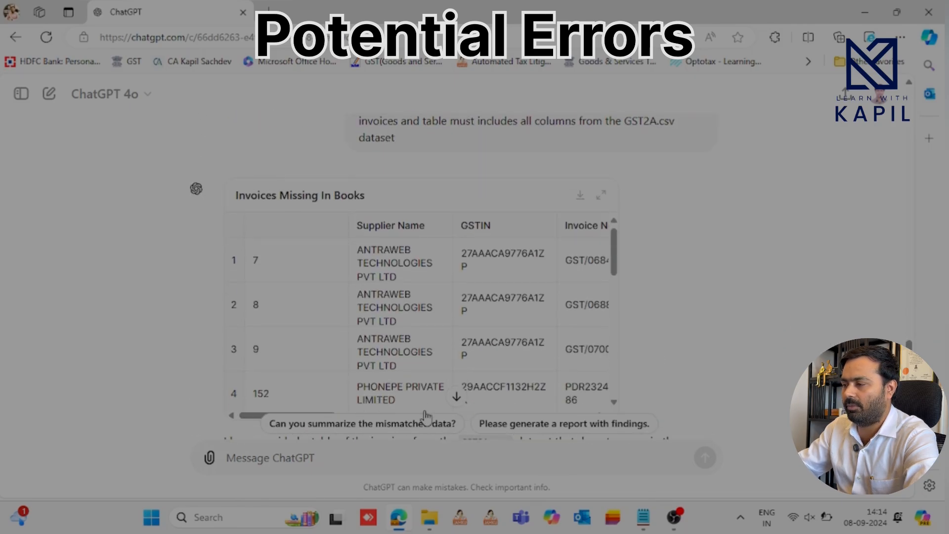
Step: Examine the rows of the Invoices Missing In Books table, including their Invoice No, Invoice Date and RATE columns
scroll(346, 393, "down", 2)
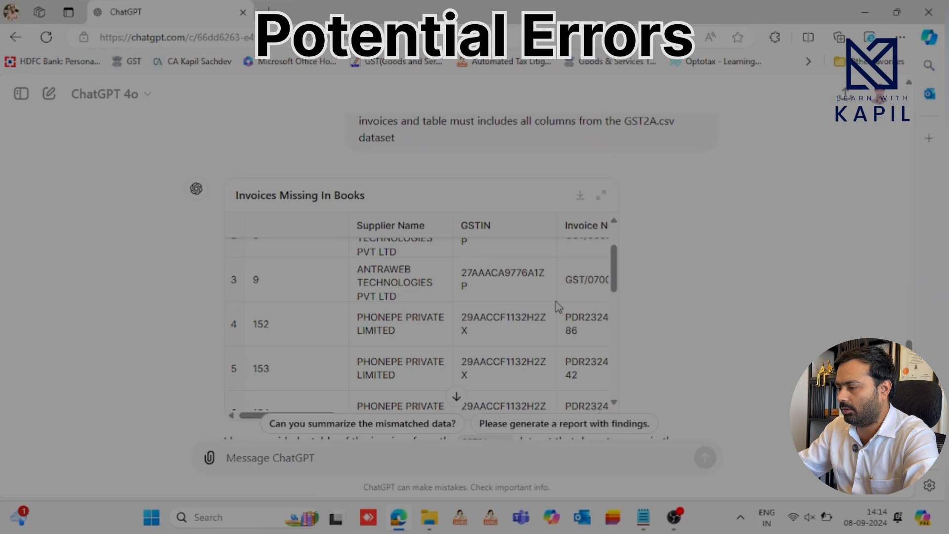
scroll(596, 291, "up", 3)
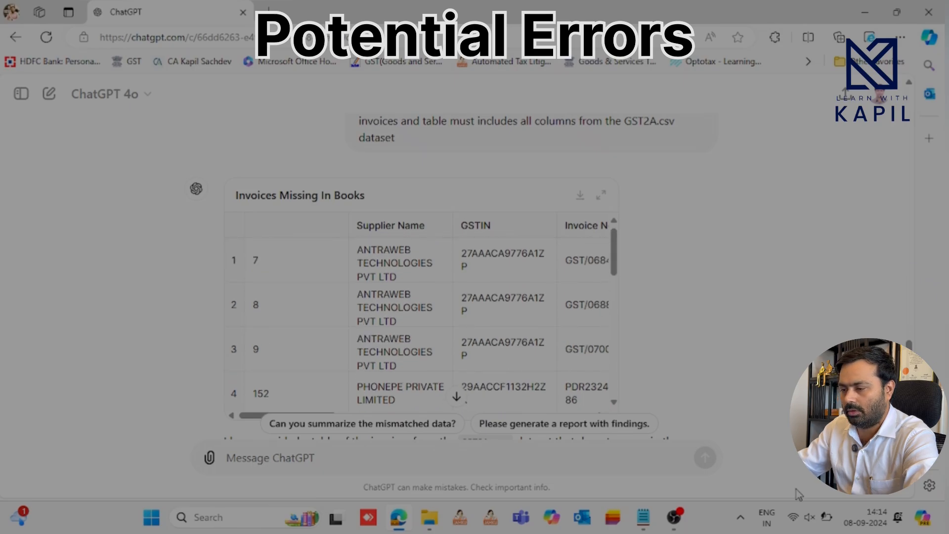
mouse_move(263, 417)
left_mouse_down()
mouse_move(319, 416)
mouse_move(247, 415)
mouse_move(280, 412)
left_mouse_up()
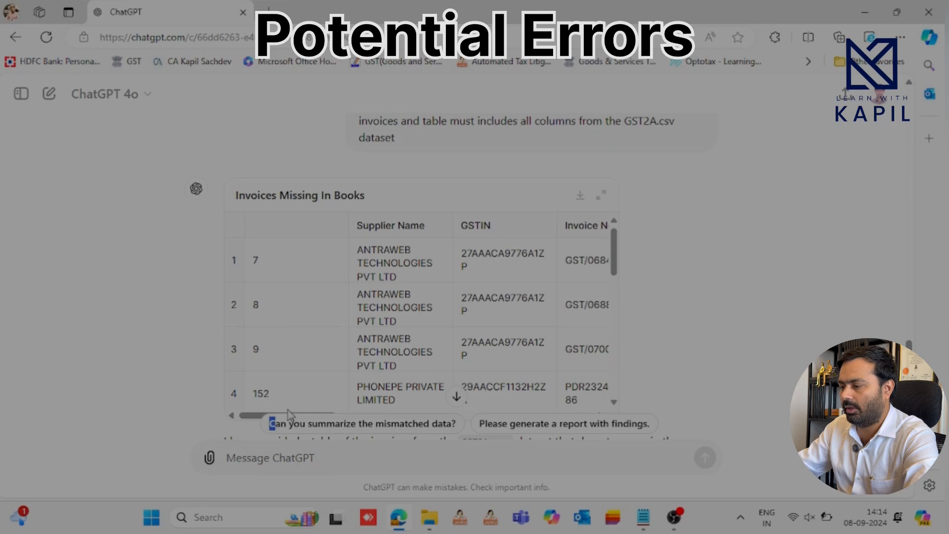
scroll(613, 267, "down", 2)
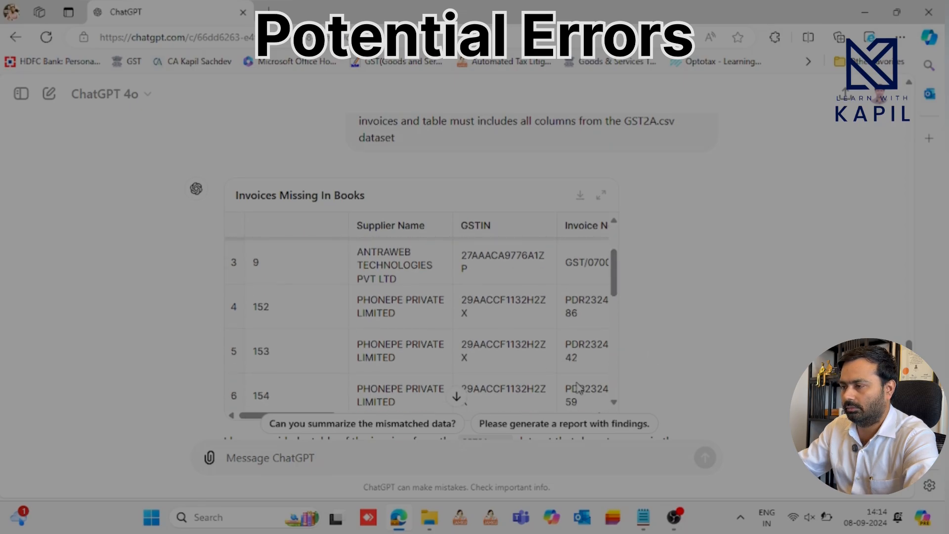
scroll(454, 401, "down", 10)
scroll(510, 327, "up", 3)
scroll(519, 319, "up", 7)
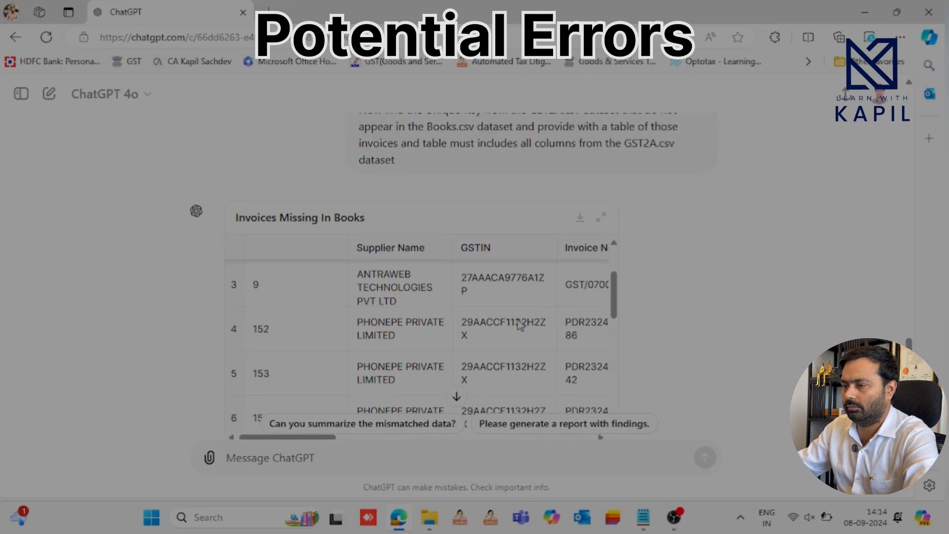
scroll(517, 325, "down", 5)
scroll(674, 354, "down", 4)
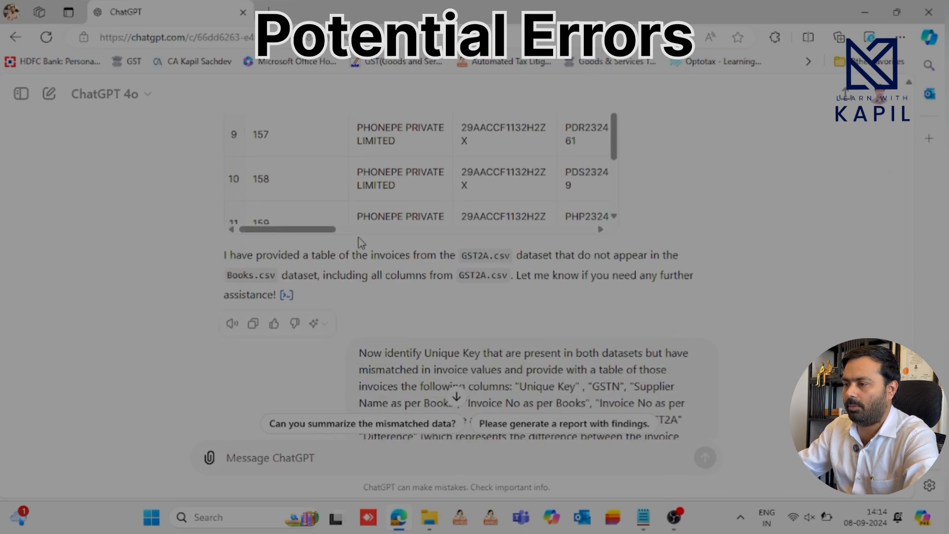
left_click_drag(333, 231, 388, 236)
scroll(514, 241, "up", 4)
scroll(525, 259, "down", 2)
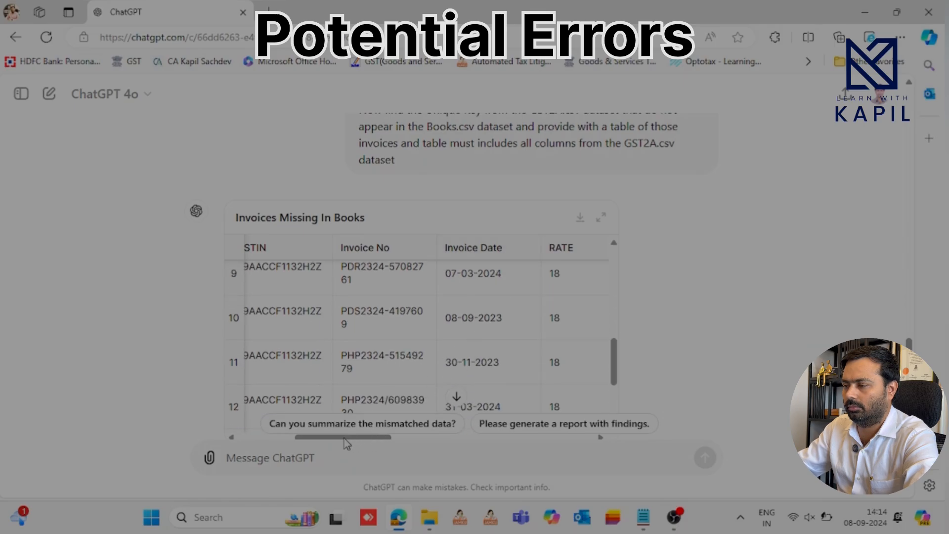
scroll(472, 348, "up", 8)
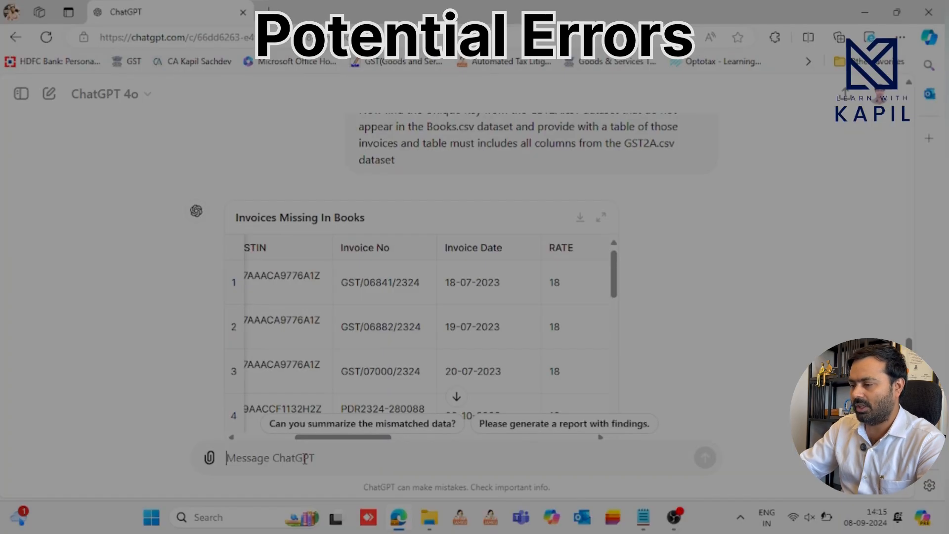
Step: Send the prompt requesting differing Unique Keys with matching invoice value and date, excluding keys that match in both datasets, and examine the resulting table's columns
type("Now identified the potential mismatched Unique Key where the Invoice value and Invoice date is matched between both data sets but having truly difference in Unique Key and provide with a table of those invoices with the following columns: \"GSTN\" , \"Unique Key as per Books\" , \"Unique Key as per GST2A\"  , \"Supplier Name as per Books\", \"Invoice No as per Books\", \"Invoice No as per GST2A\" \"Invoice value as per Books\", \"Invoice value as per GST2A\". and exclude Unique Key that is matching in both data sets")
scroll(500, 421, "up", 1)
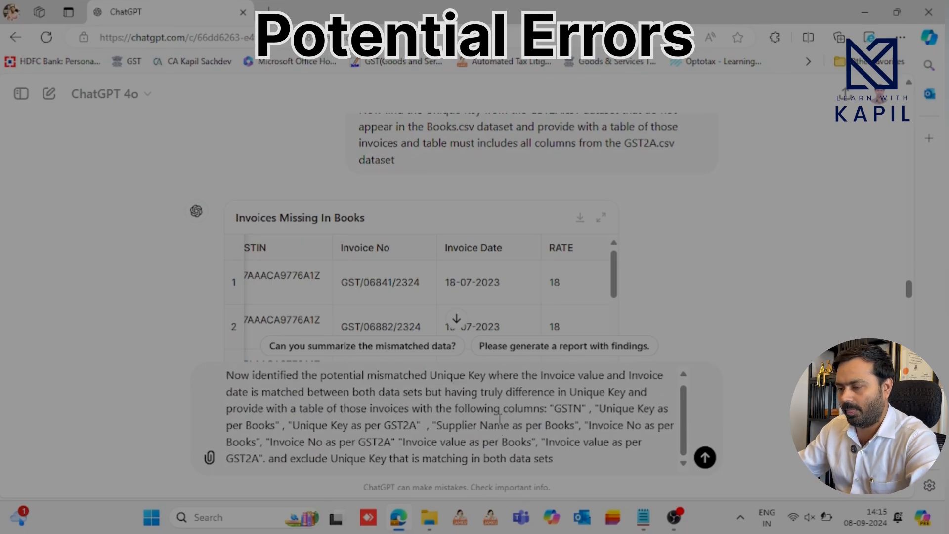
key("Return")
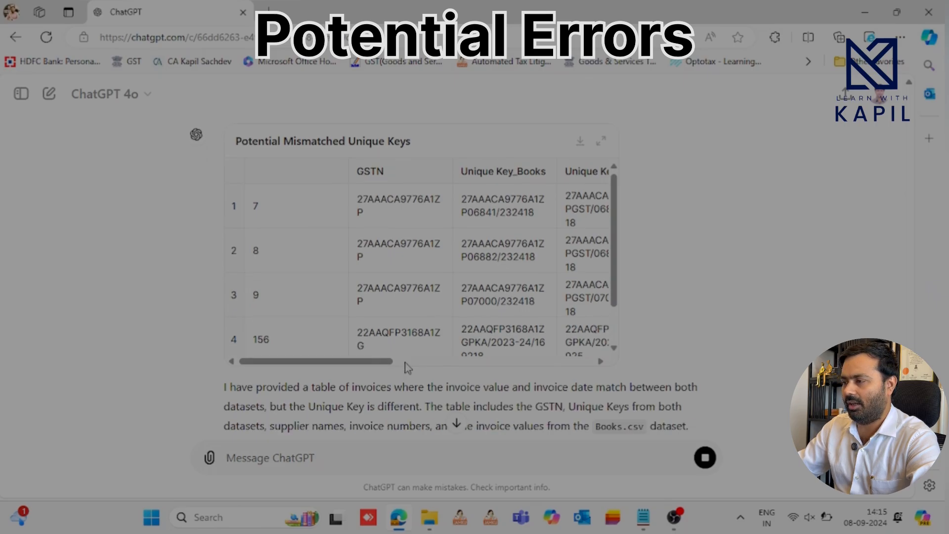
left_click_drag(379, 367, 548, 371)
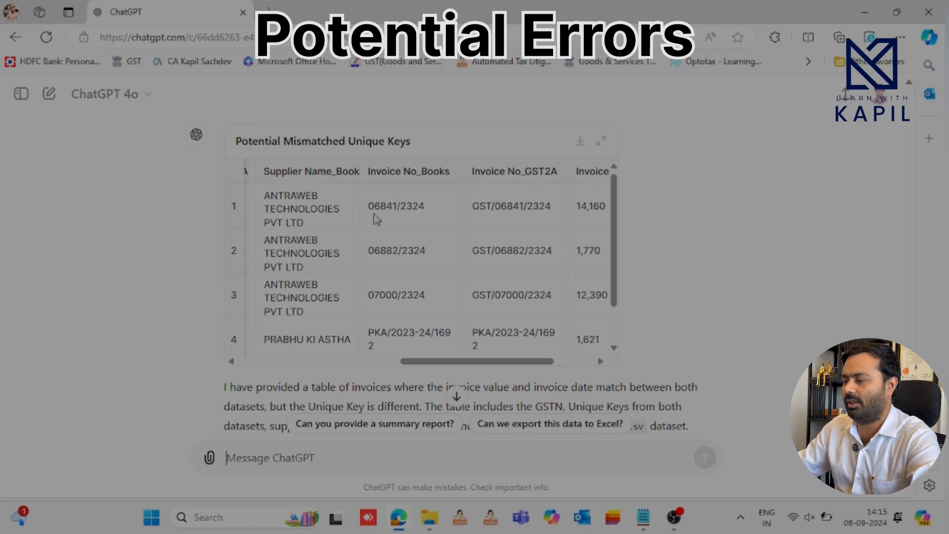
left_click_drag(538, 364, 331, 356)
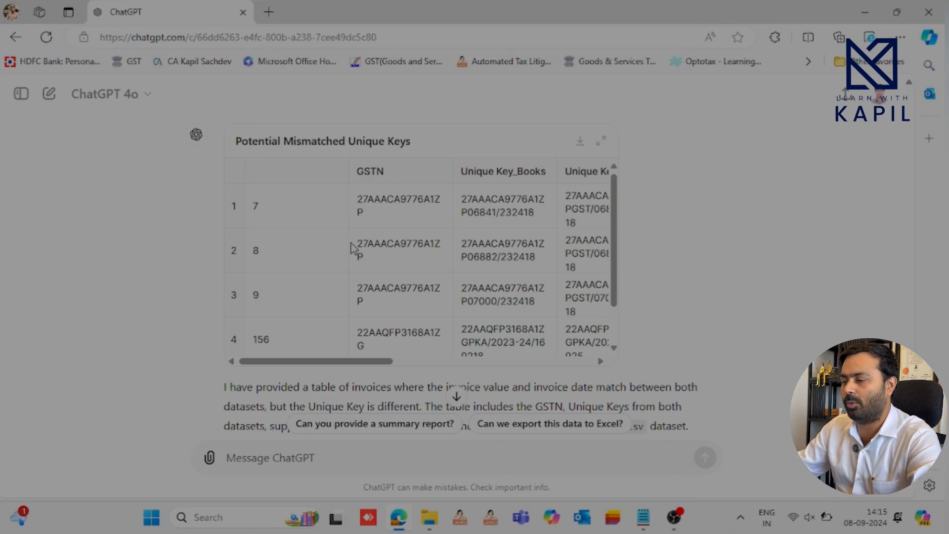
left_click_drag(373, 362, 604, 386)
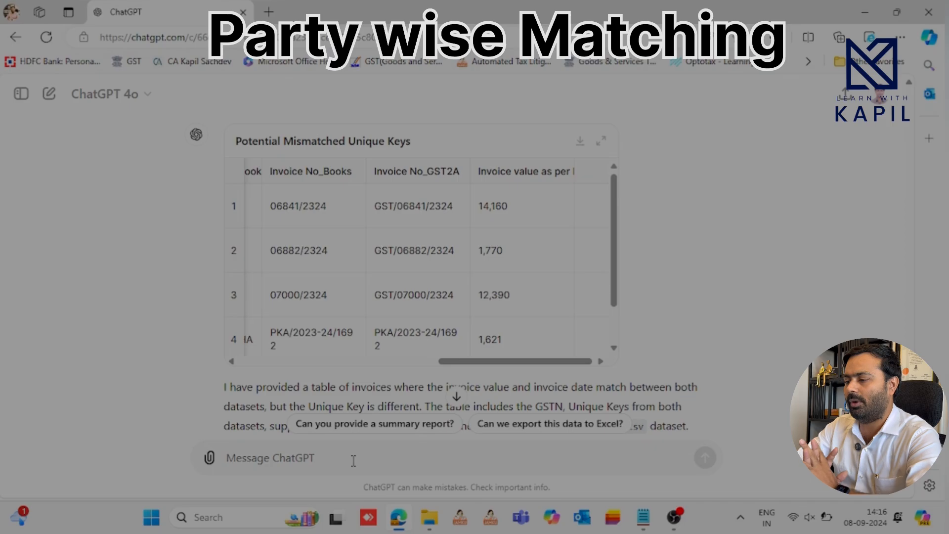
Step: Send the prompt for a GSTN-wise reconciliation report comparing total invoice values in Books.csv and GST2A.csv with a Difference column, and look through the resulting table
type("Generate a GSTN-wise reconciliation report comparing the total invoice values from two datasets, 'Books.csv' and 'GST2A.csv. The report should include the total invoice value for each and GSTN from both datasets, as well as the difference between these totals. The output should be presented in a table with the following columns: \"GSTN\", \"Supplier Name from Books\", \"Supplier Name from GST2A\", \"Invoice value from Books\", \"Invoice value from GST2A\", and \"Difference\" (which represents the difference between the total invoice value as per 'Books' and the total invoice value as per 'GST2A').")
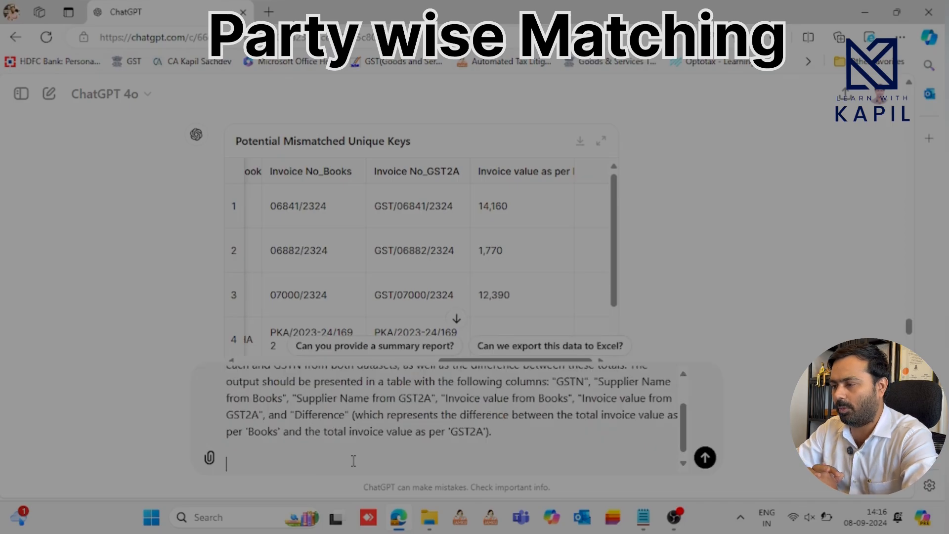
key("Return")
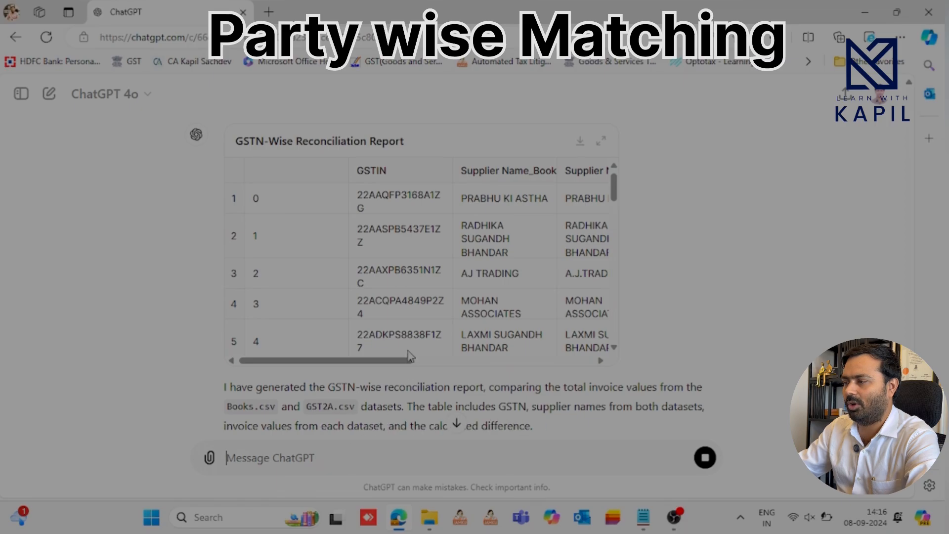
left_click_drag(402, 366, 569, 369)
scroll(514, 267, "down", 8)
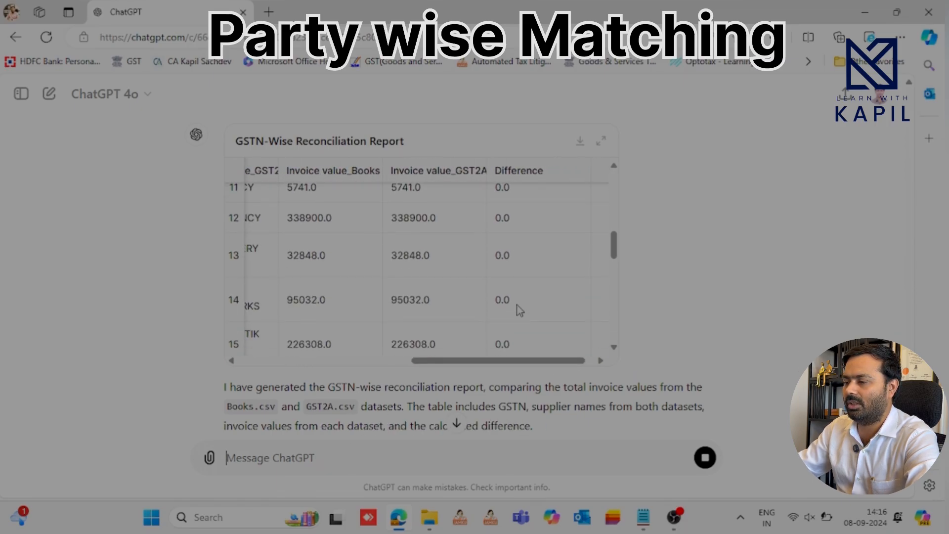
scroll(494, 297, "down", 1)
scroll(415, 297, "left", 6)
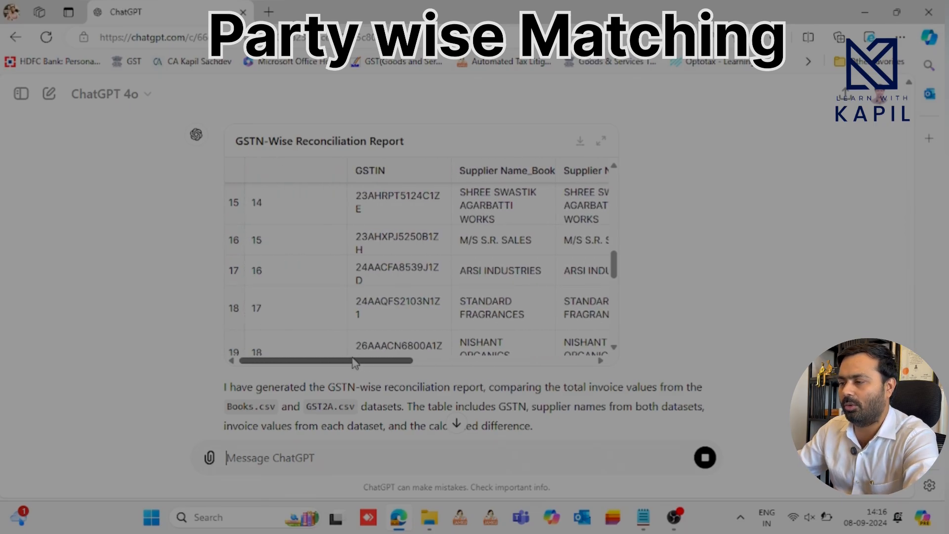
scroll(431, 271, "up", 2)
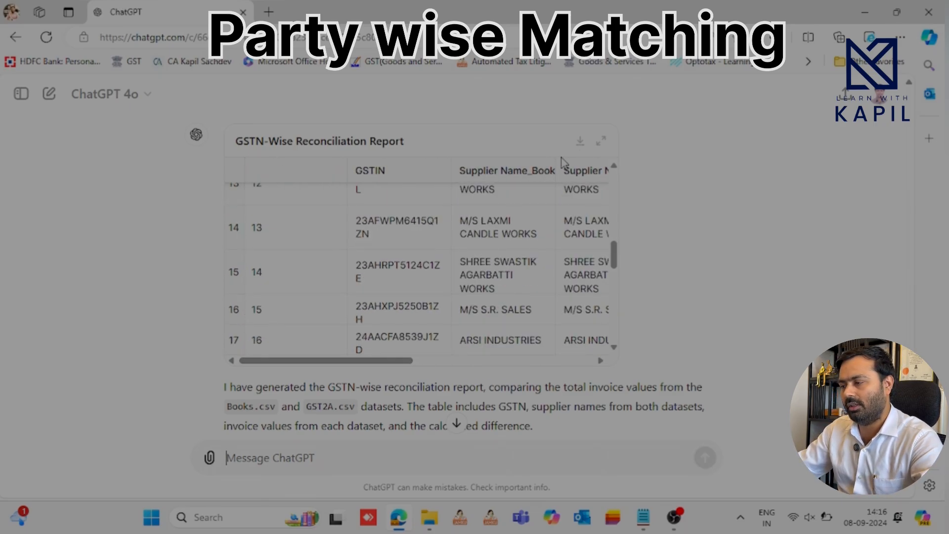
Step: Examine the remaining GSTIN and supplier name rows of the GSTN-Wise Reconciliation Report table
scroll(434, 207, "down", 5)
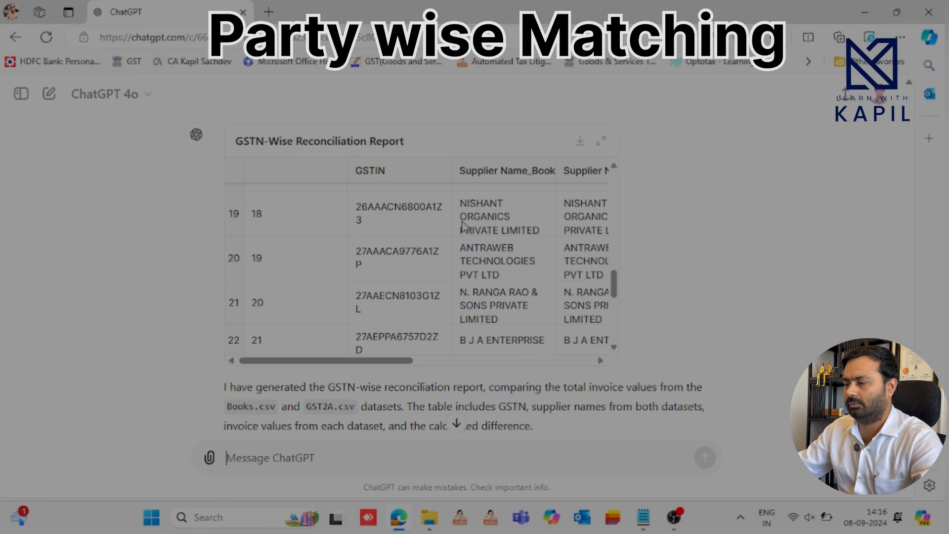
scroll(464, 227, "down", 3)
scroll(465, 228, "down", 4)
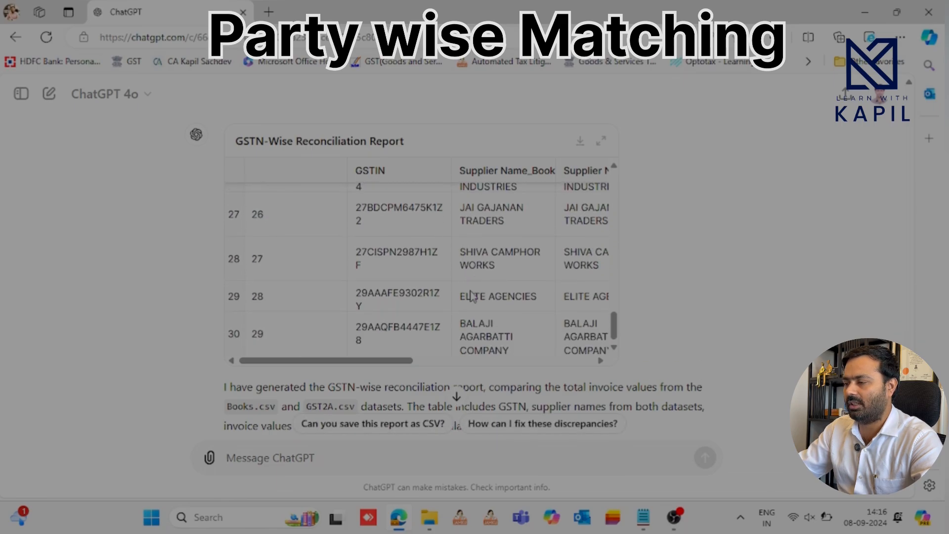
left_click_drag(391, 361, 341, 368)
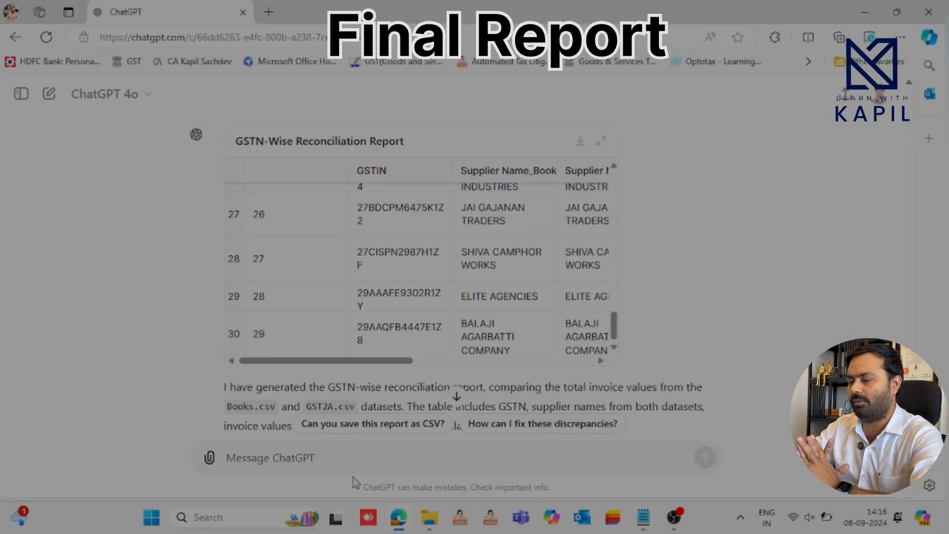
Step: Request a combined Excel report of the Books.csv and GST2A.csv discrepancies with a separate sheet for each, and open the downloaded Combined_Discrepancy_Report.xlsx
type("Create a combined report in Excel with the following discrepancies between two datasets 'Books.csv' and 'GST2A.csv':  1. GSTN-wise Reconciliation: Compare the GSTN-wise total invoice values from both datasets and calculate the difference. 2. Mismatched Unique Keys: Identify where the 'Invoice value' and 'Invoice Date' match but the 'Unique Key' is different, including all columns from both datasets. 3. Invoices Missing in GST2A: List the Unique Keys present in 'Books.csv' but missing in 'GST2A.csv', including all columns from 'Books.csv'. 4. Invoices Missing in Books: List the Unique Keys present in 'GST2A.csv' but missing in 'Books.csv', including all columns from 'GST2A.csv'. 5. Mismatched Invoices: Identify where the 'Unique Key' is the same but the invoice values are different, including relevant columns from both datasets.  Save this combined report in a single Excel file with each discrepancy in a separate sheet.")
key("Return")
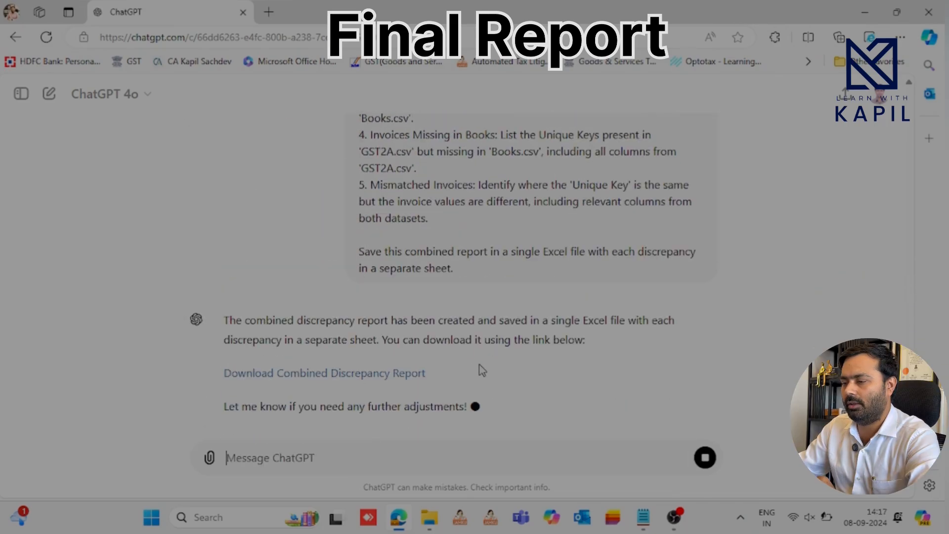
left_click(320, 336)
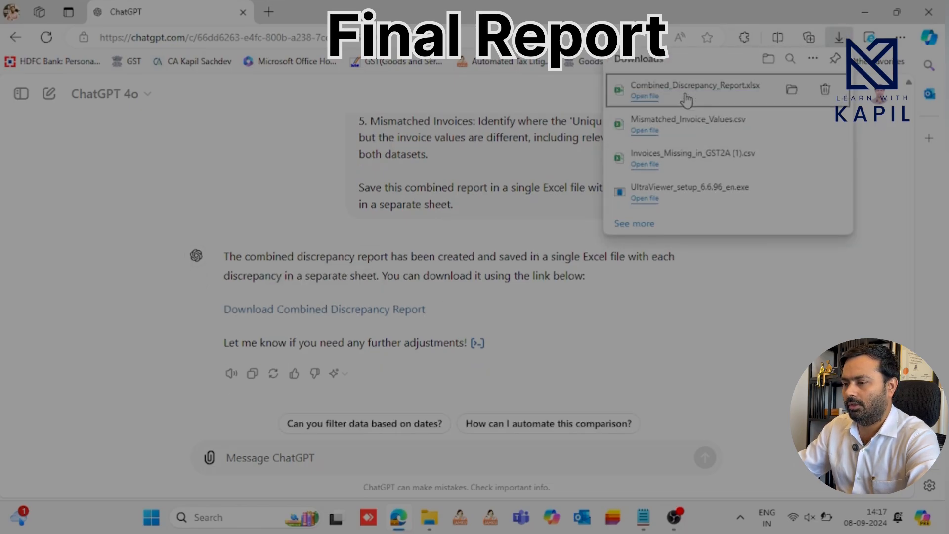
left_click(687, 99)
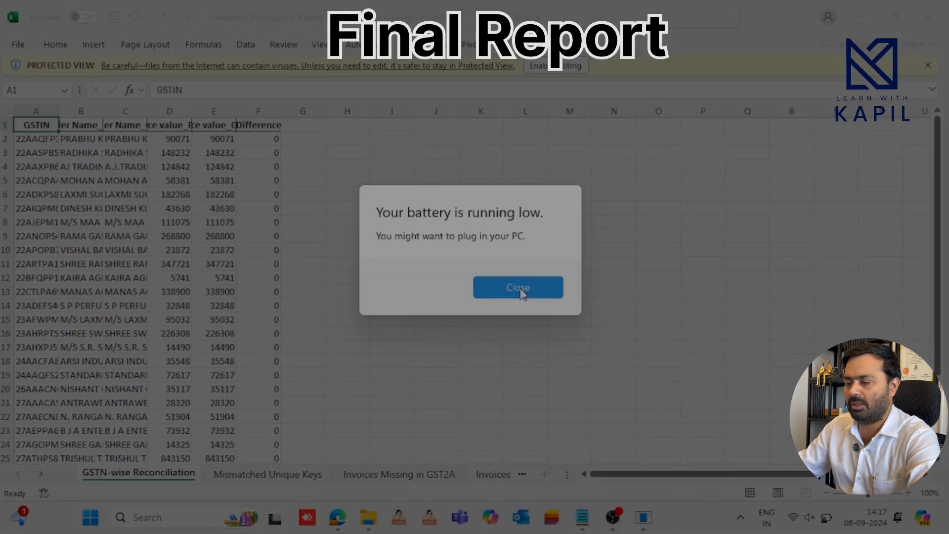
left_click(498, 286)
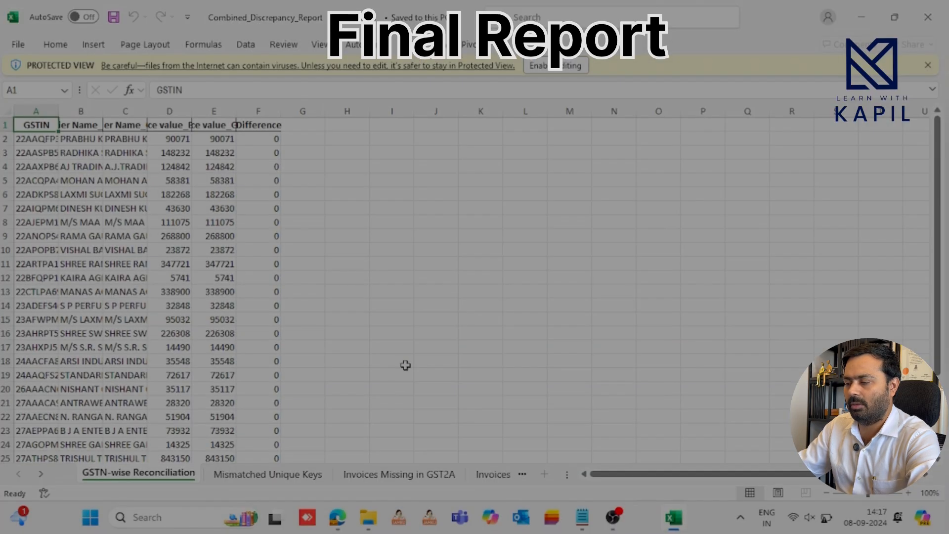
Step: Look through the workbook's sheets from Mismatched Unique Keys to Mismatched Invoices
left_click(255, 476)
left_click(385, 476)
left_click(493, 475)
left_click(494, 475)
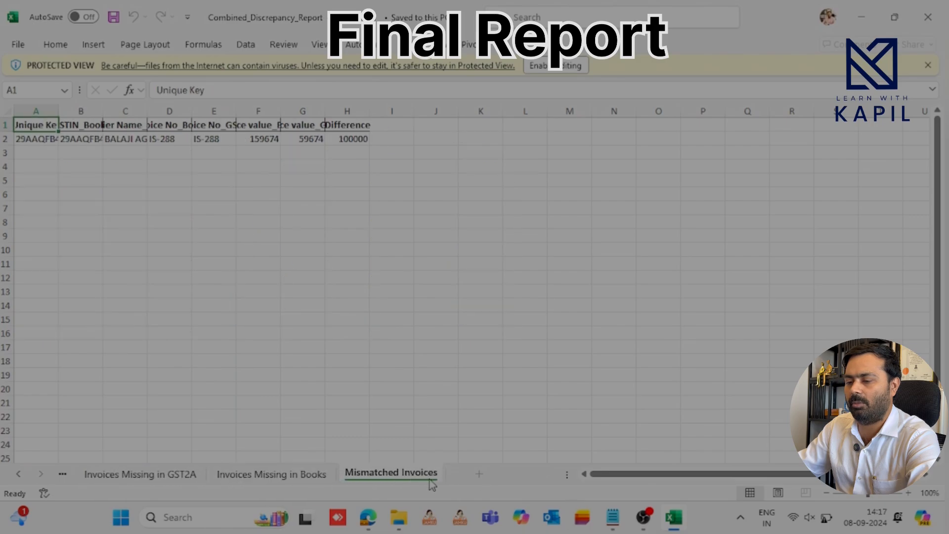
Step: Go back through the Invoices Missing in Books and Invoices Missing in GST2A sheets, and examine the rows of the GSTN-wise Reconciliation sheet
left_click(309, 476)
left_click(125, 482)
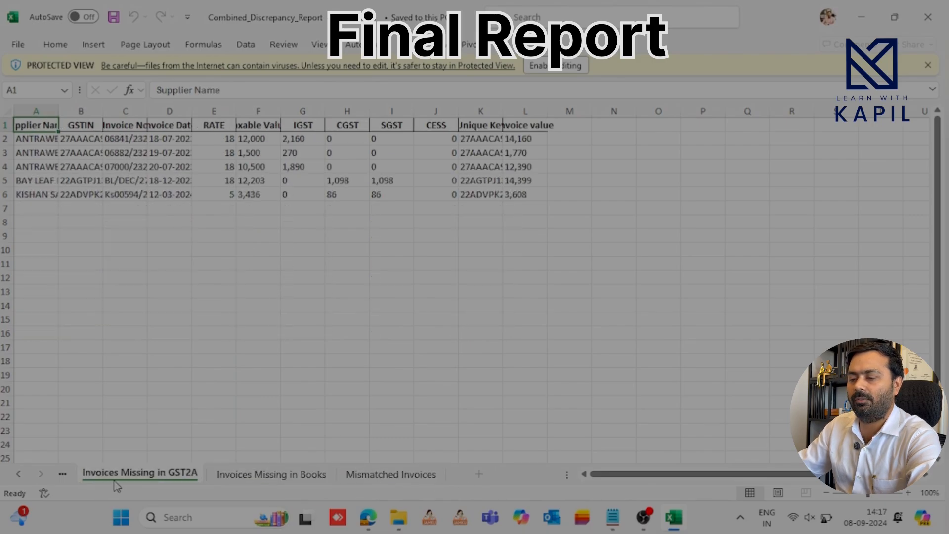
left_click(24, 476)
left_click(25, 475)
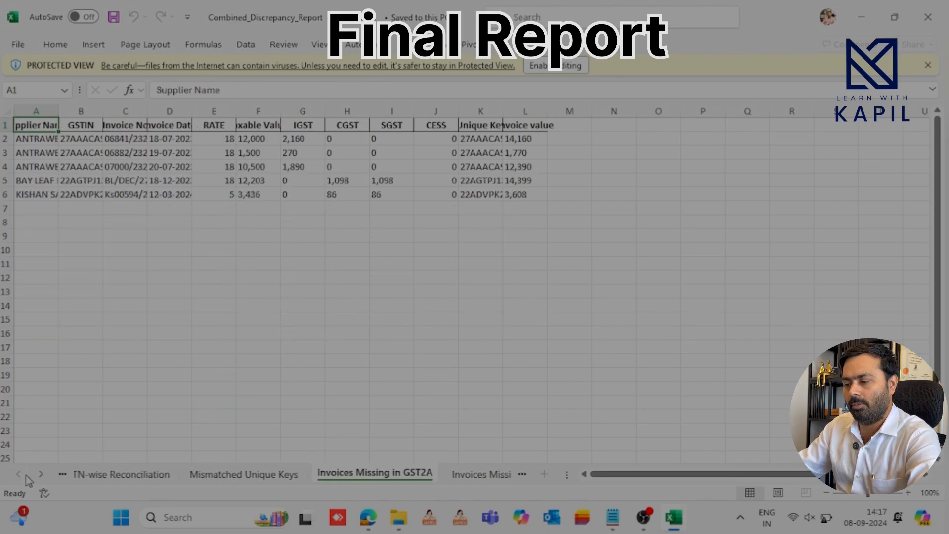
left_click(93, 480)
scroll(341, 352, "down", 6)
Step: Review the Mismatched Unique Keys, both missing-invoice sheets and Mismatched Invoices again, briefly switching to the ChatGPT conversation and back to Excel
left_click(315, 480)
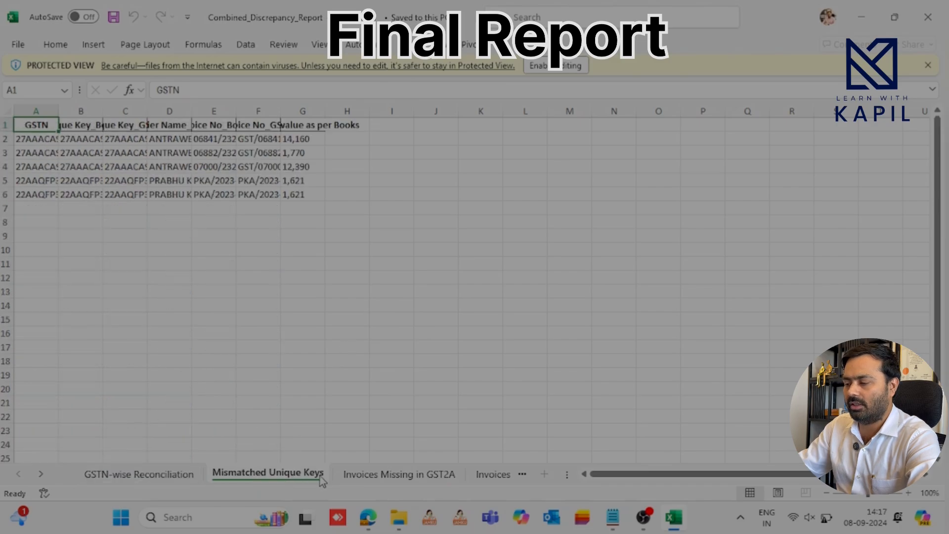
left_click(390, 475)
left_click(490, 476)
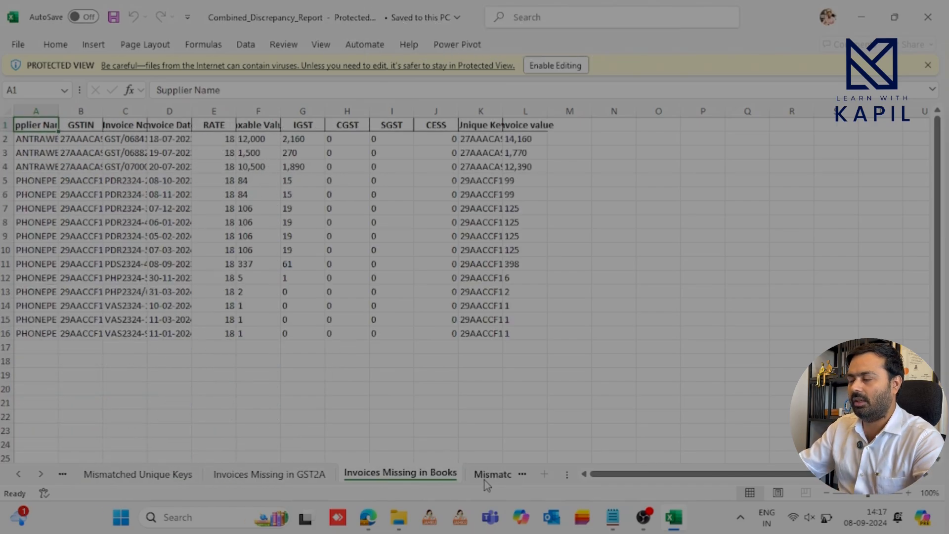
left_click(490, 475)
key("alt+Tab")
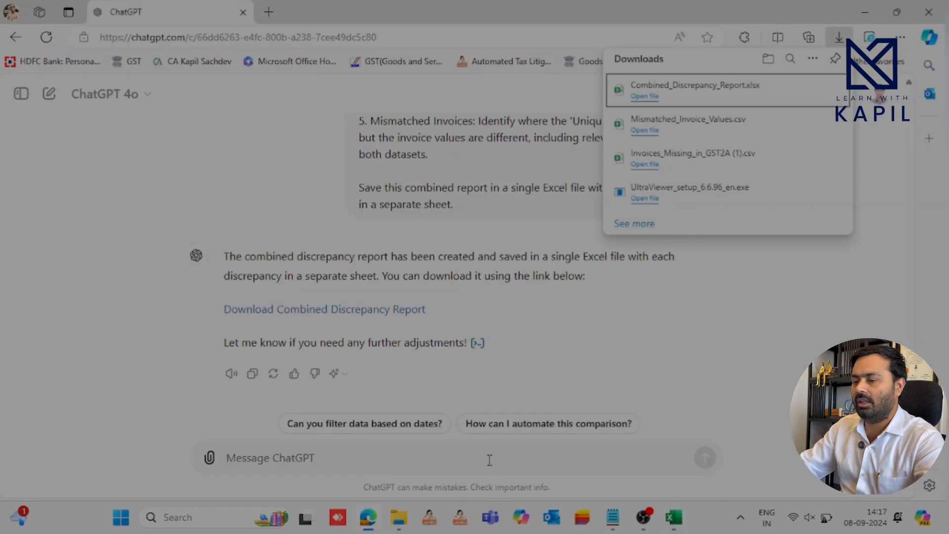
key("alt+Tab")
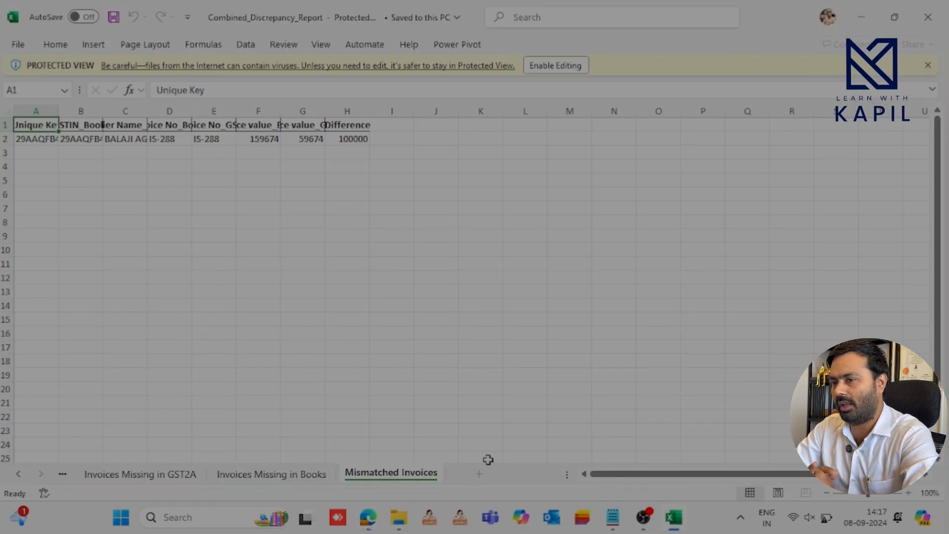